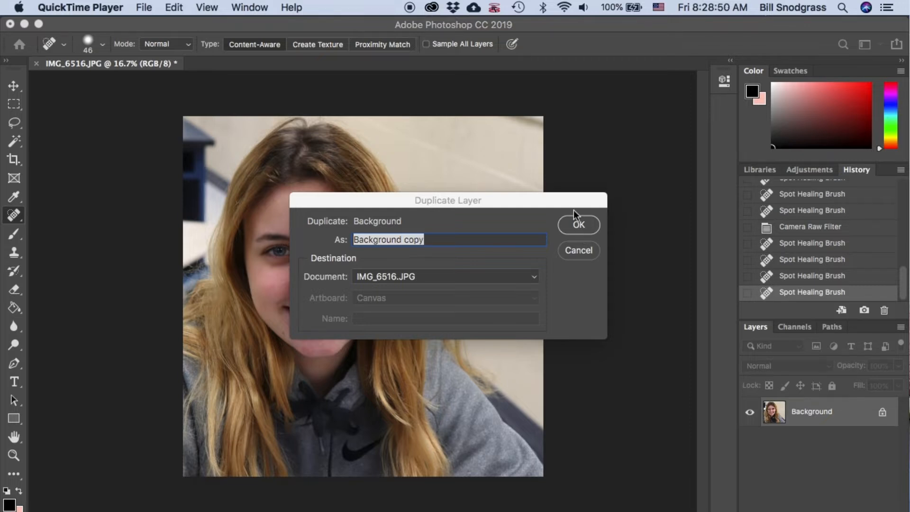
- Duplicate the Background layer under the name "PP 18 ver 1"
click(450, 235)
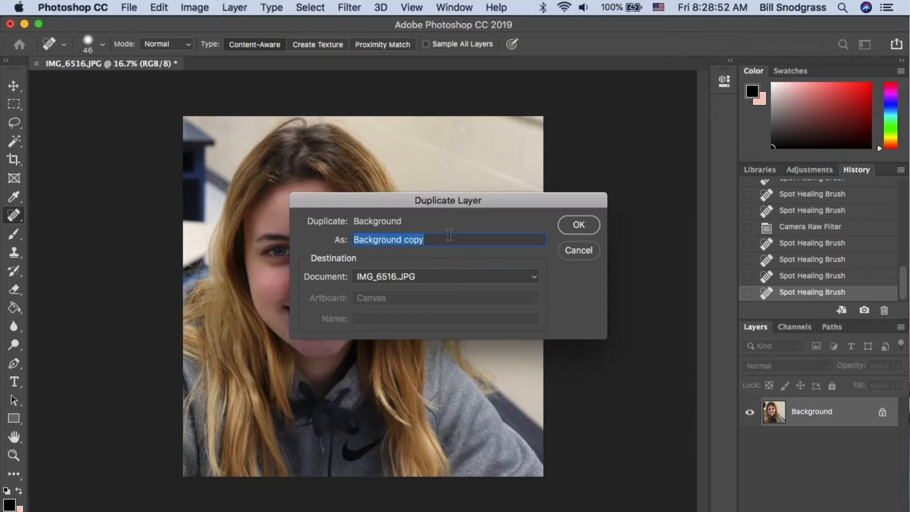
text(PP 18 ver 1)
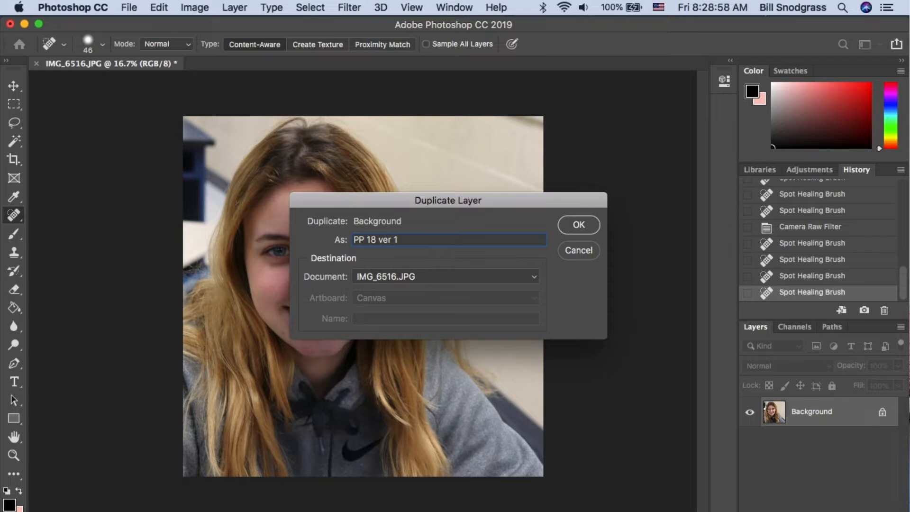
click(579, 226)
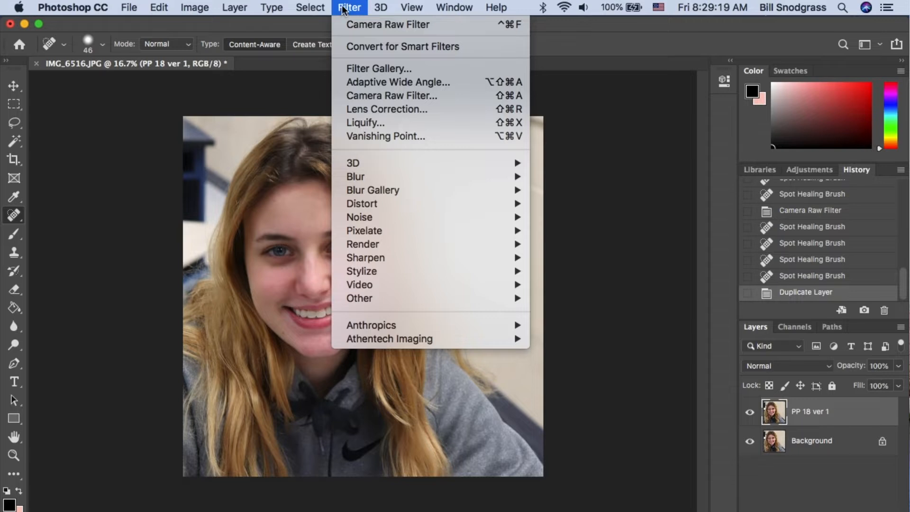
- Open the duplicated layer in the Anthropics PortraitPro filter and set the face's gender to Female
mouse_move(371, 326)
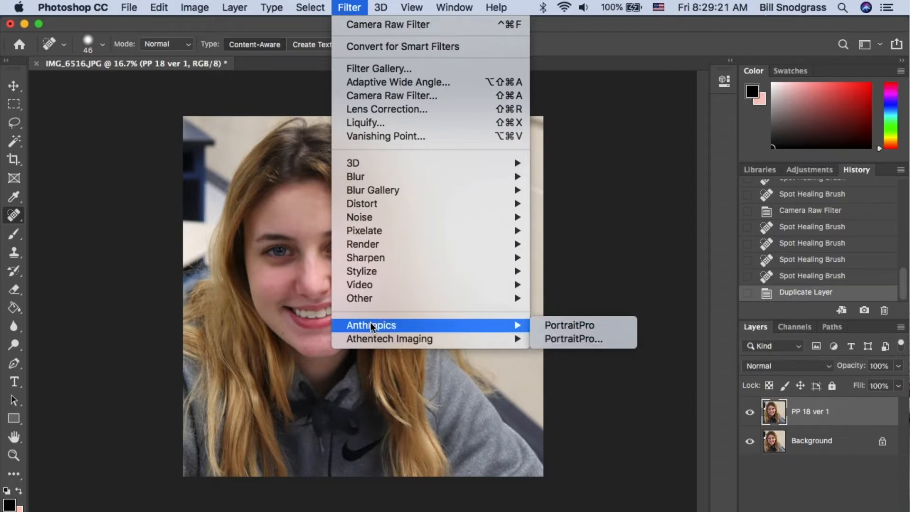
click(581, 327)
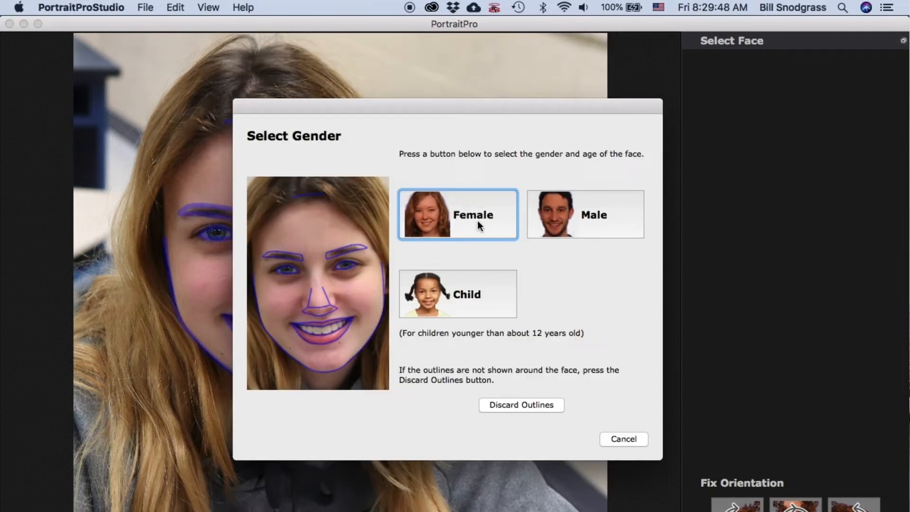
click(459, 199)
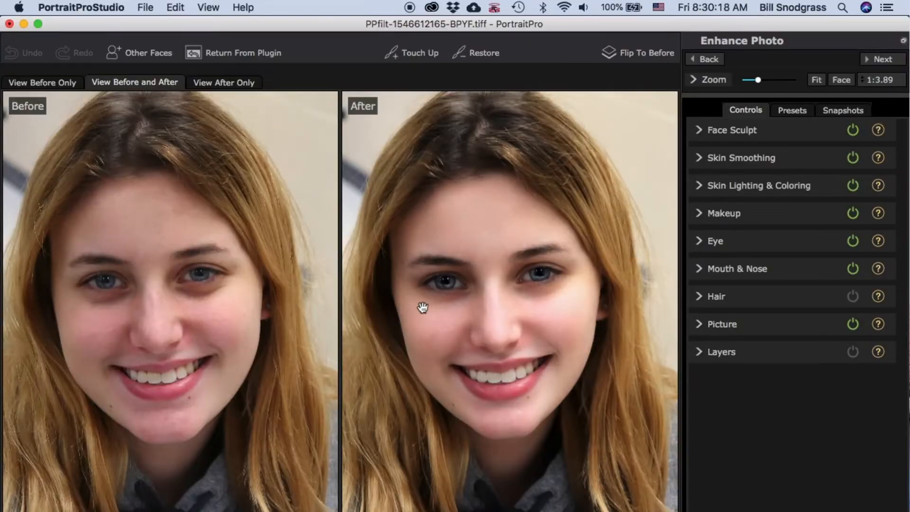
- Move the outer end point of the outline around the eyebrow on the photo's left side to the brow's tip
scroll(422, 308, up, 5)
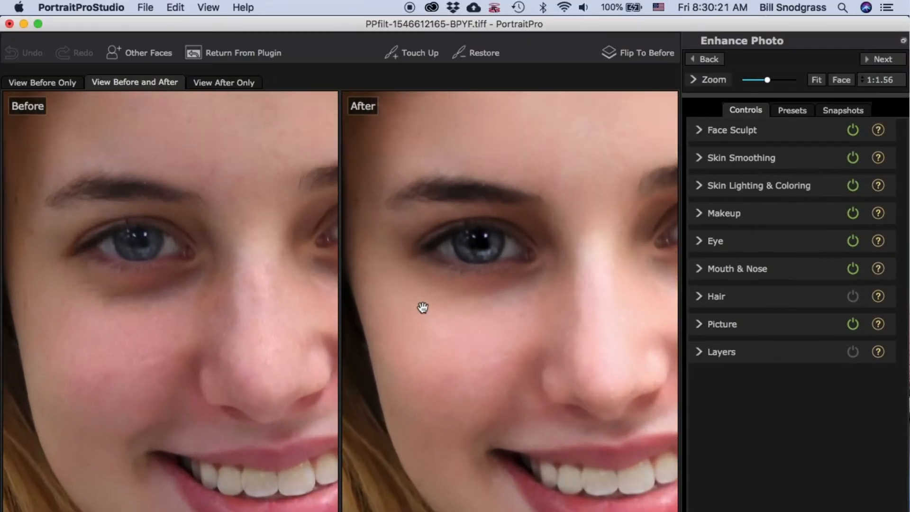
scroll(422, 308, down, 8)
scroll(423, 308, up, 6)
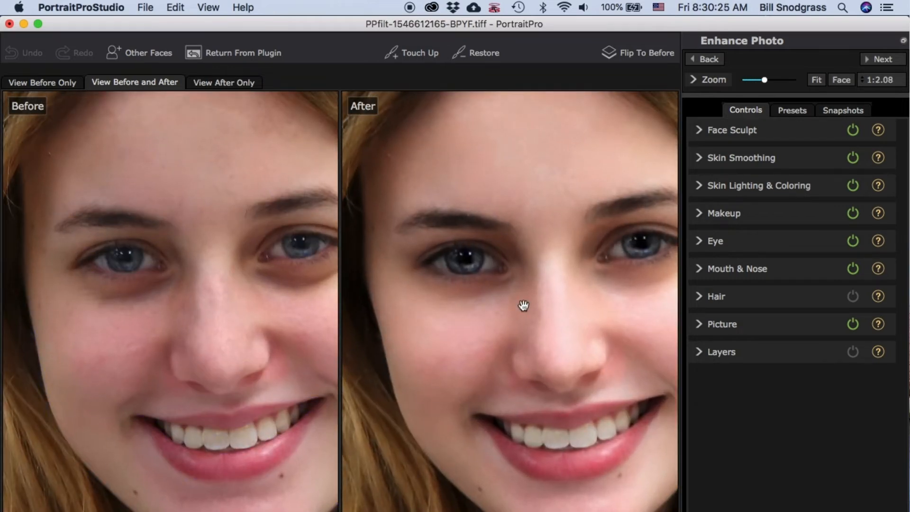
drag(527, 247, 545, 248)
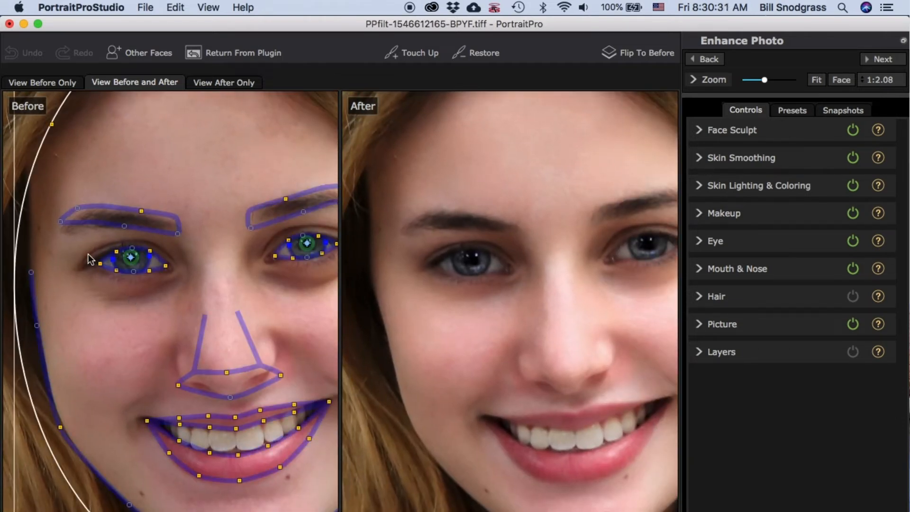
drag(60, 224, 59, 227)
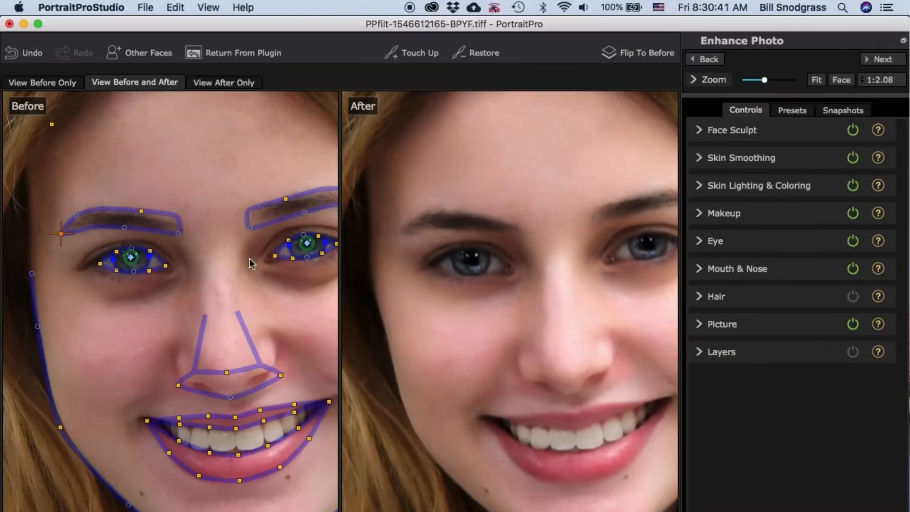
- Fit the outline of the eyebrow on the photo's right side by repositioning its outer tip and inner corner points
scroll(589, 321, up, 2)
scroll(590, 321, down, 2)
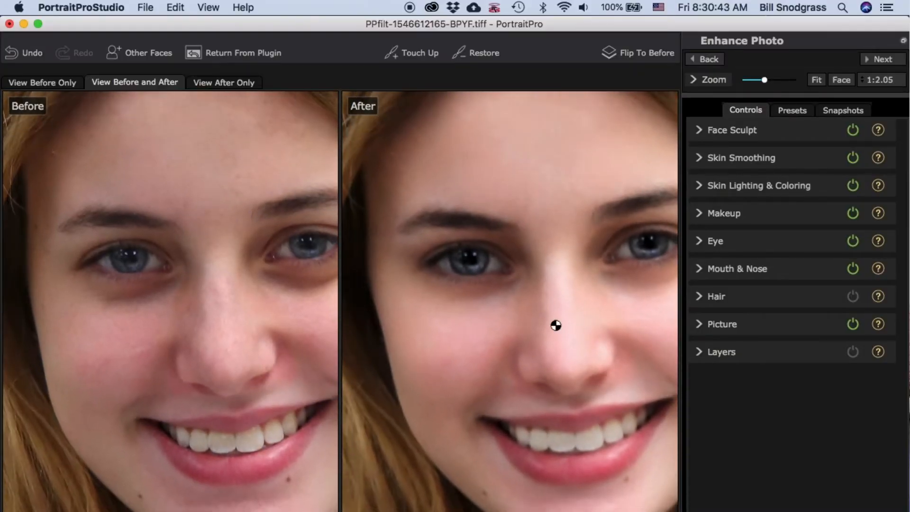
drag(544, 319, 522, 325)
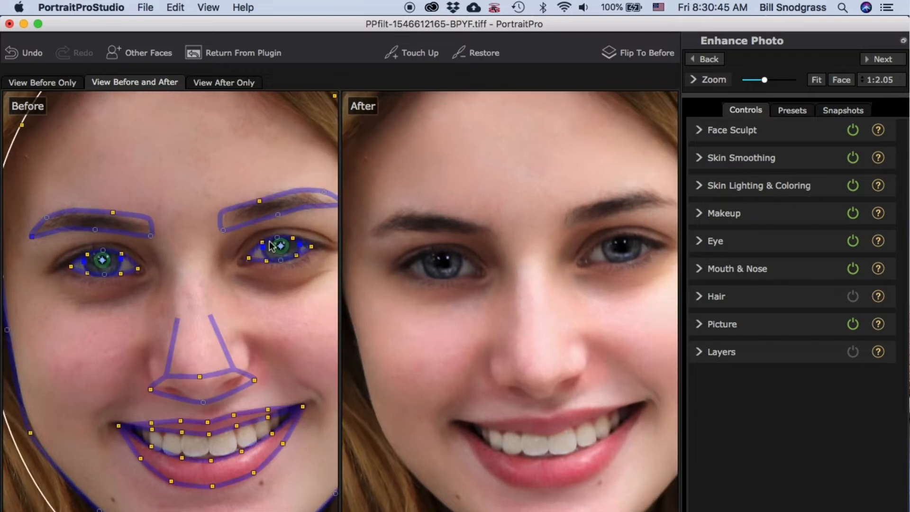
drag(517, 289, 489, 290)
scroll(489, 289, down, 2)
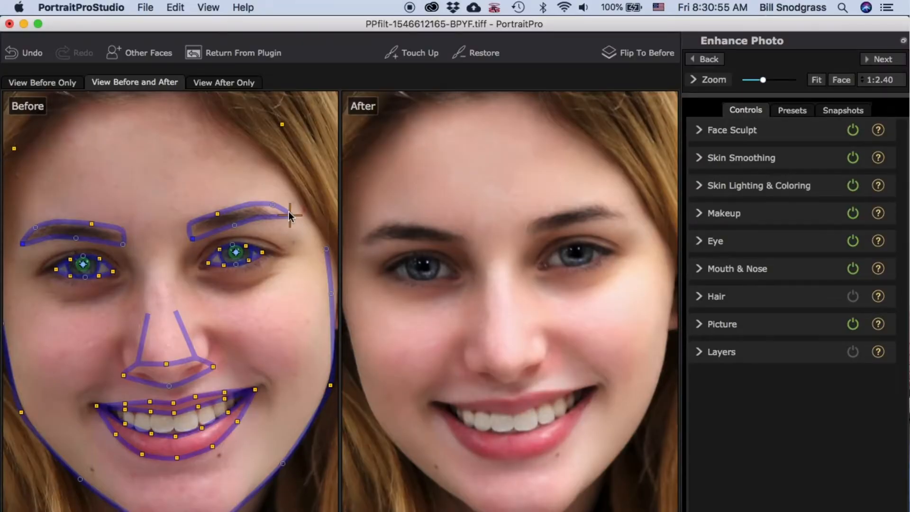
drag(289, 216, 281, 227)
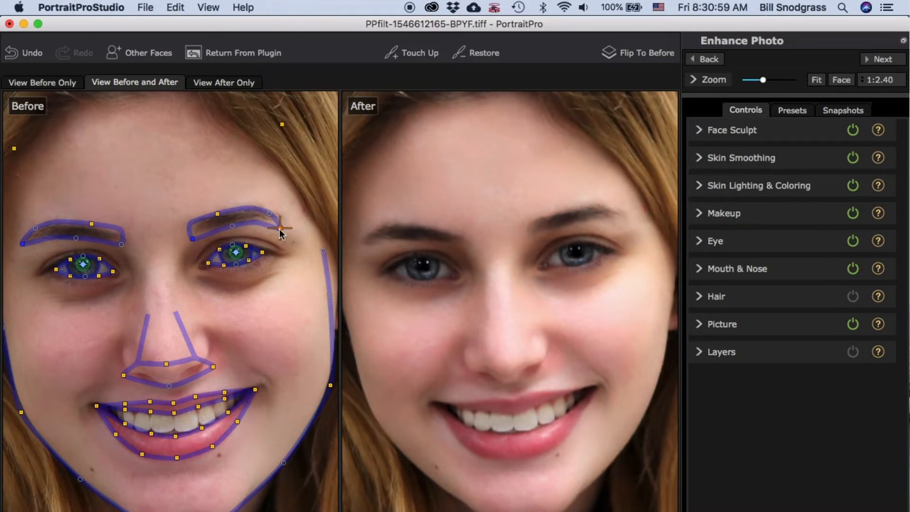
drag(279, 229, 279, 225)
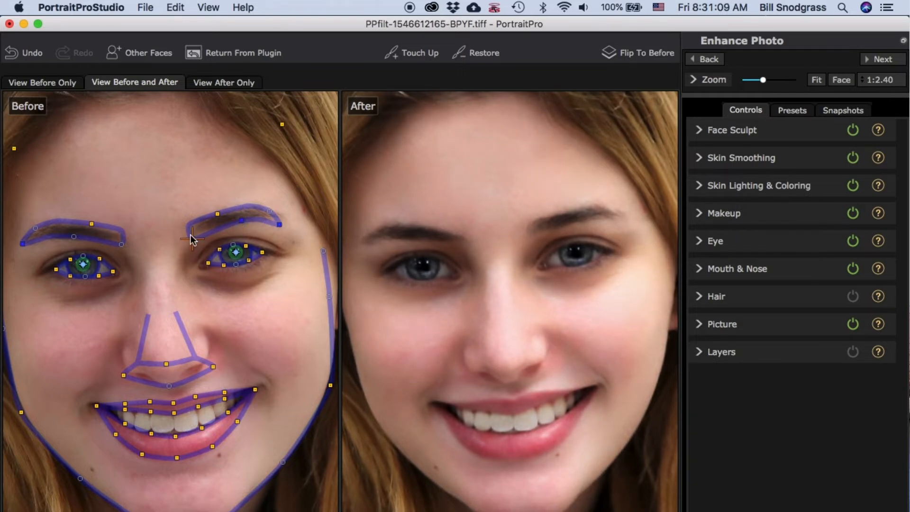
drag(192, 238, 197, 234)
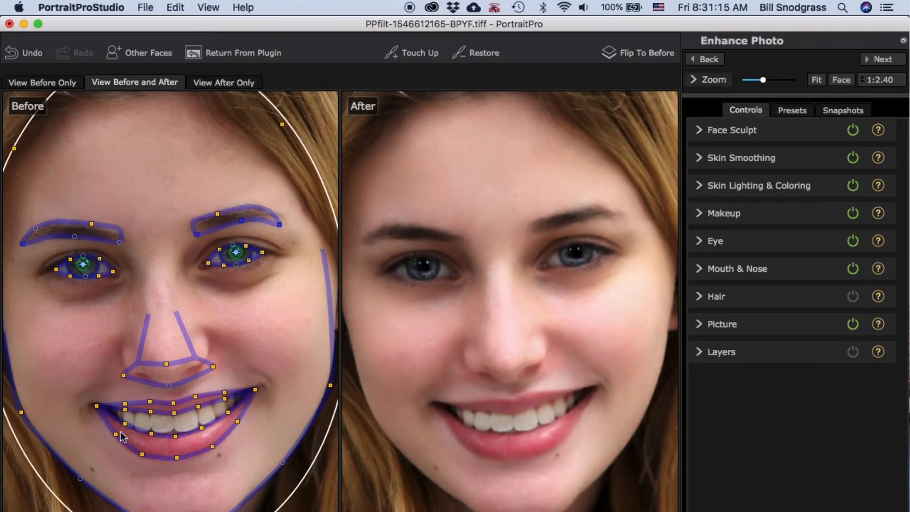
- Examine how the nose, mouth and eye outlines fit the face and compare the before and after views
scroll(492, 401, up, 5)
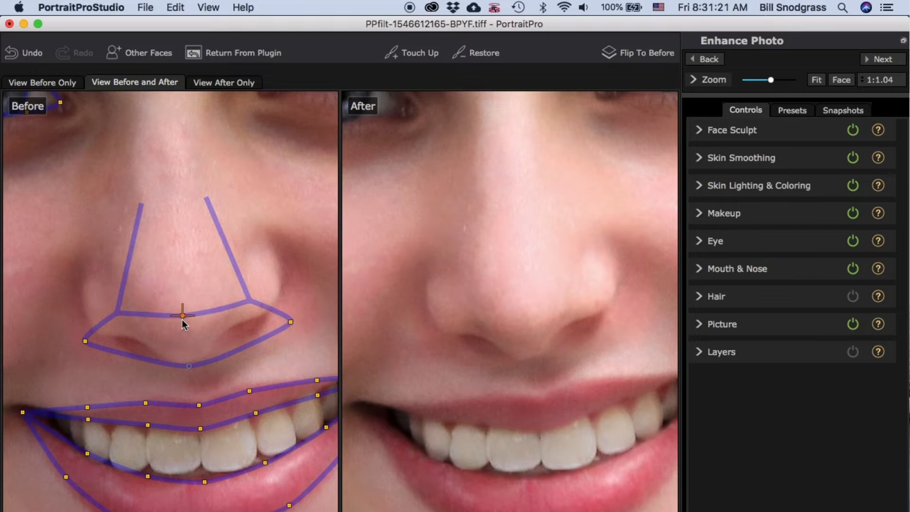
scroll(223, 329, down, 5)
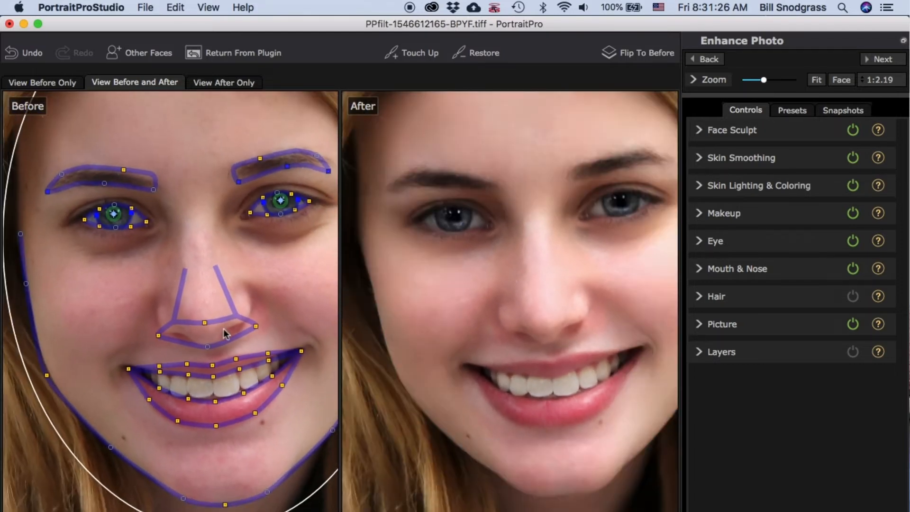
scroll(85, 246, up, 2)
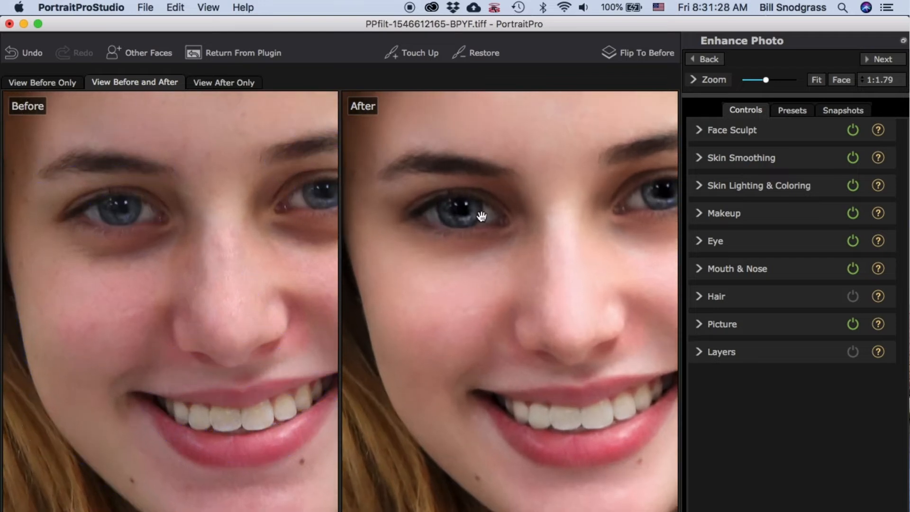
scroll(482, 216, up, 5)
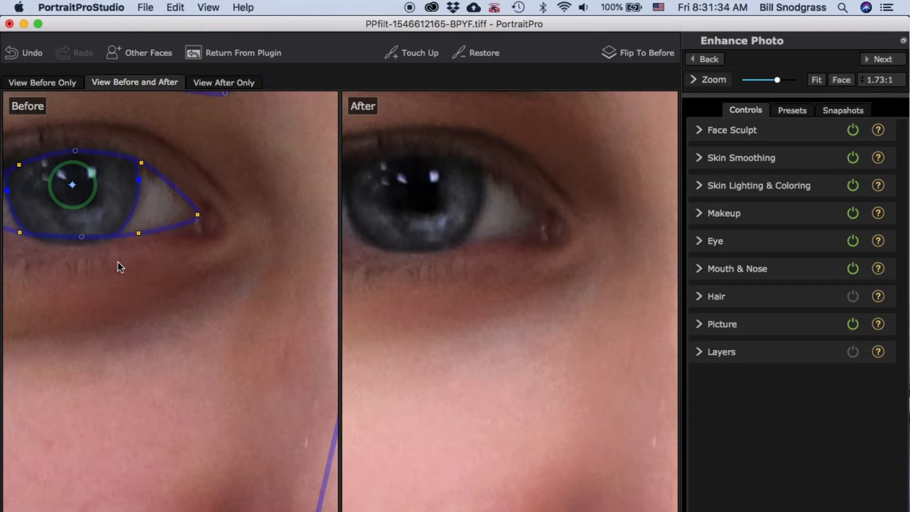
scroll(559, 284, down, 6)
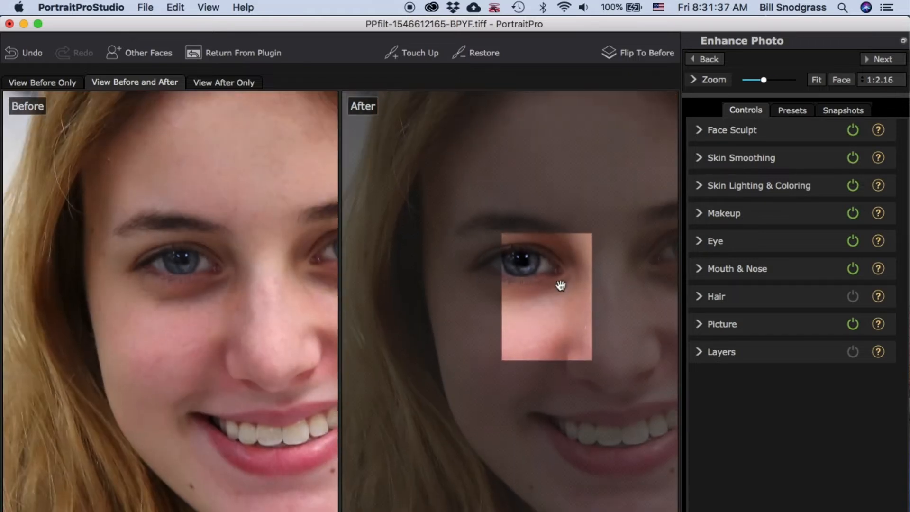
scroll(561, 285, down, 3)
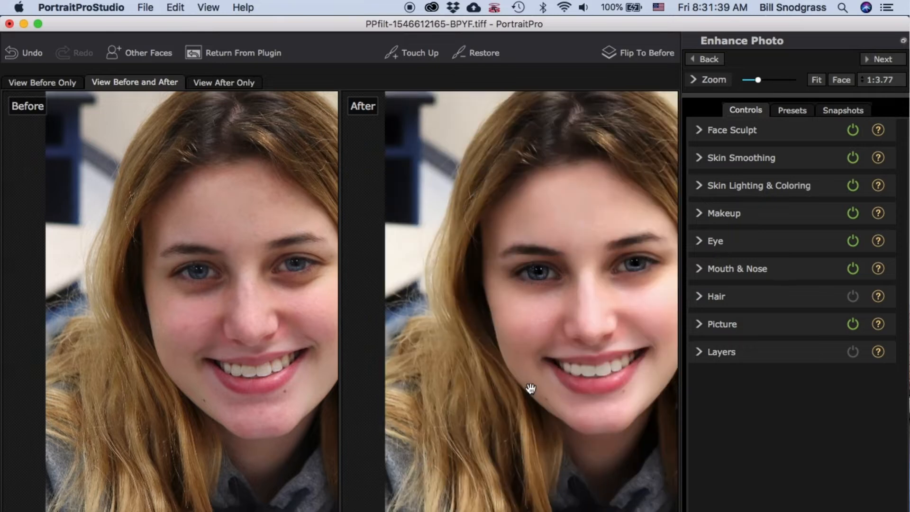
scroll(531, 389, down, 1)
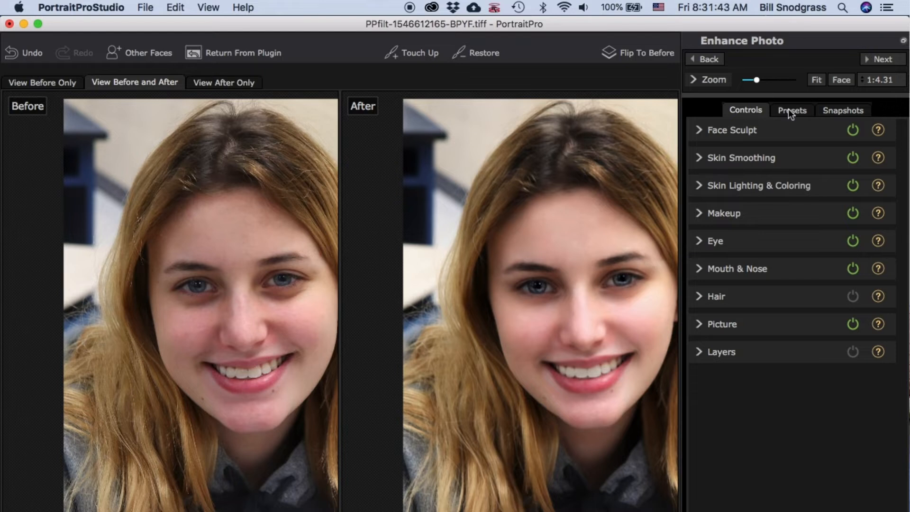
drag(563, 315, 498, 315)
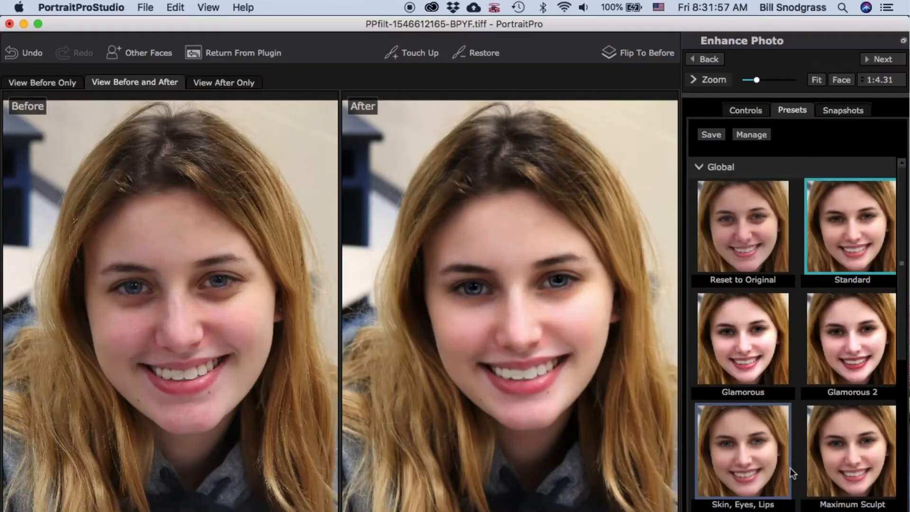
- Apply the No Sculpt preset from the Global presets to the portrait
scroll(792, 474, down, 3)
click(834, 414)
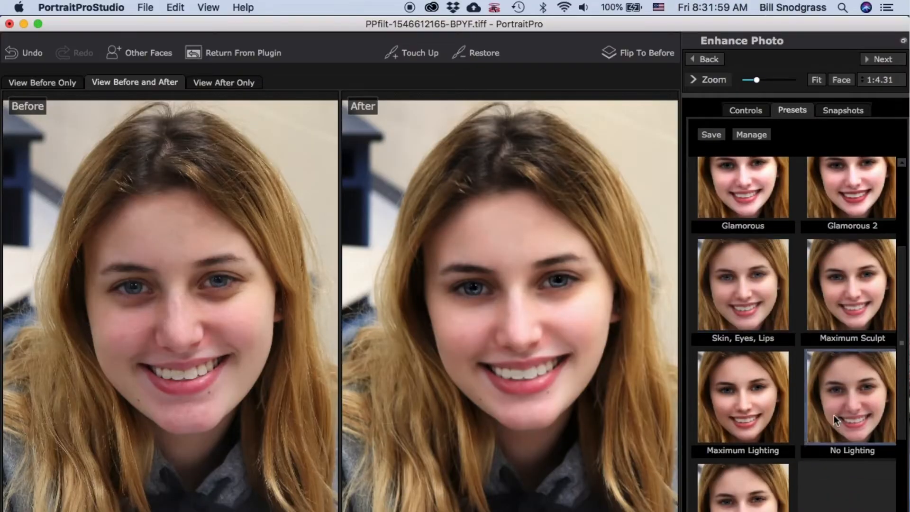
scroll(835, 414, down, 1)
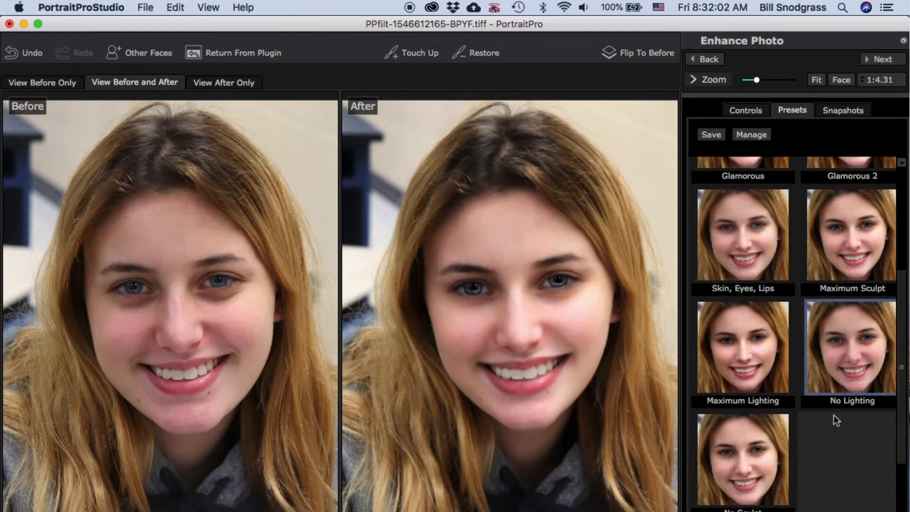
scroll(834, 416, down, 2)
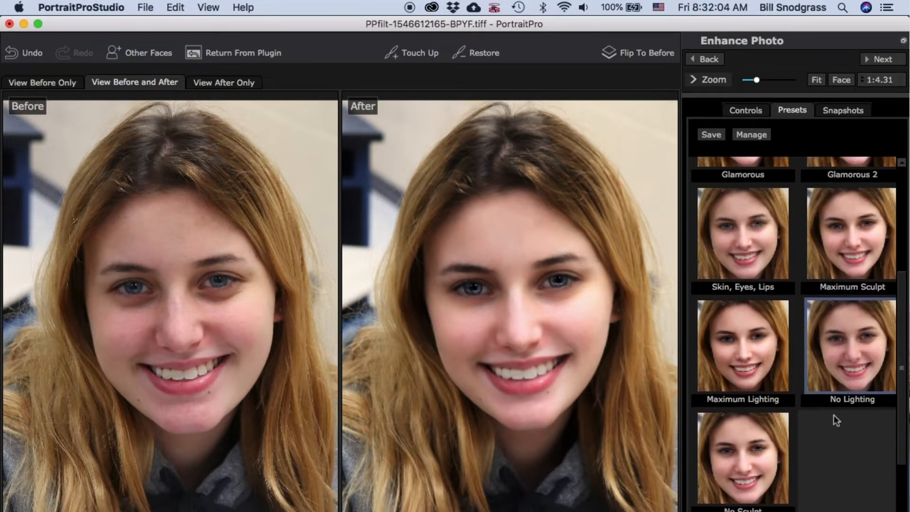
click(759, 470)
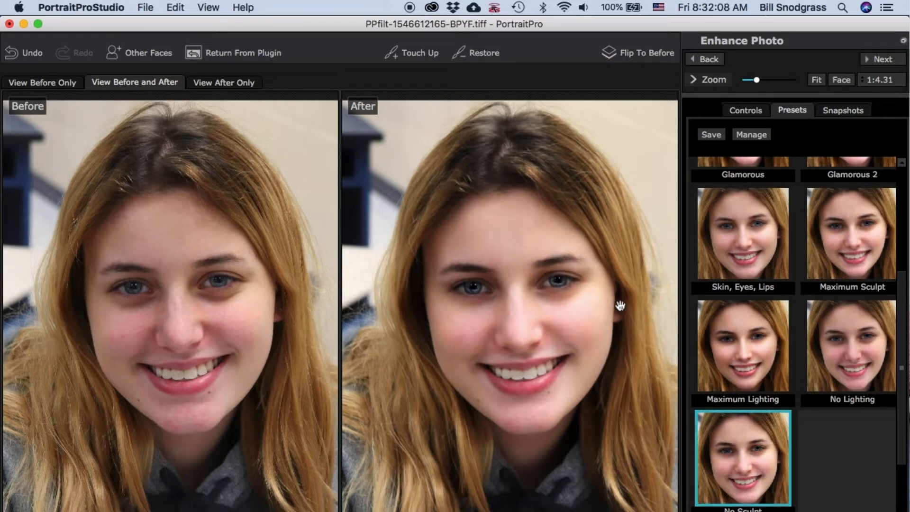
- In the Face Sculpt controls, set Face Shape to 20, Eyes to 16 and Plump Lips to 27
click(745, 110)
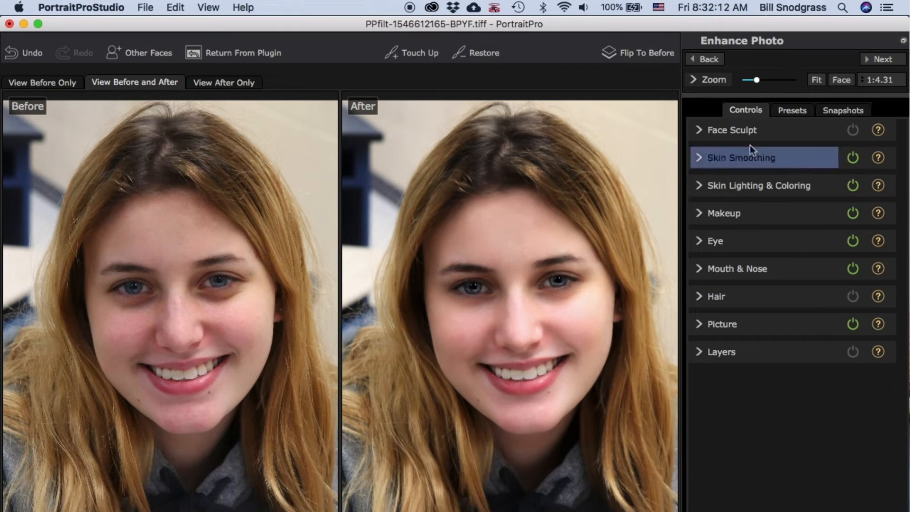
click(702, 133)
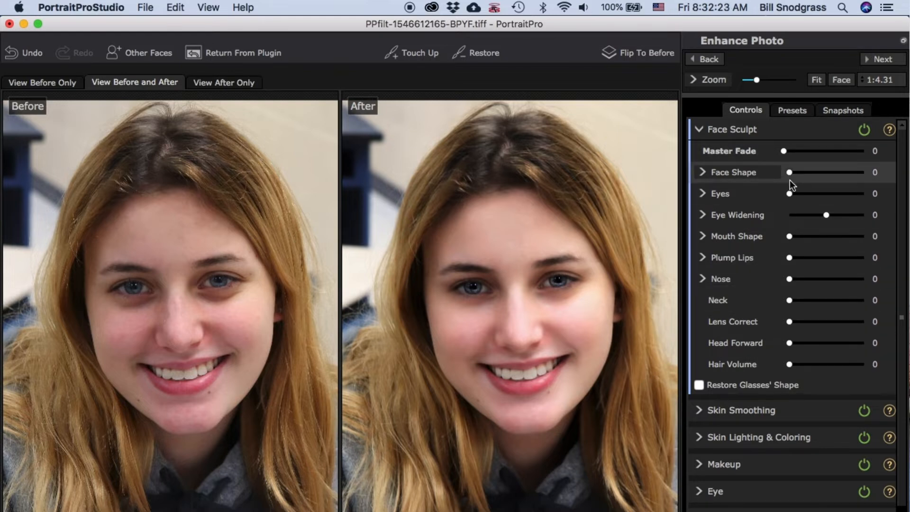
drag(790, 172, 805, 174)
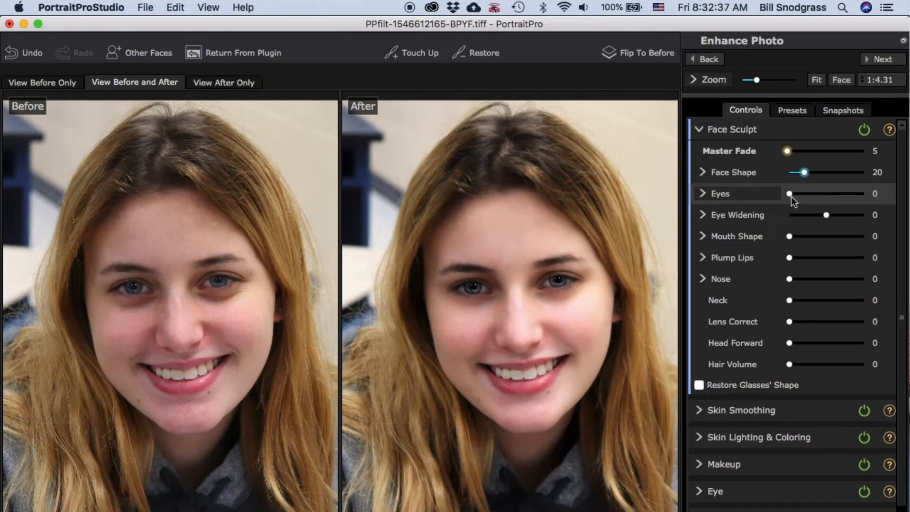
drag(792, 195, 801, 198)
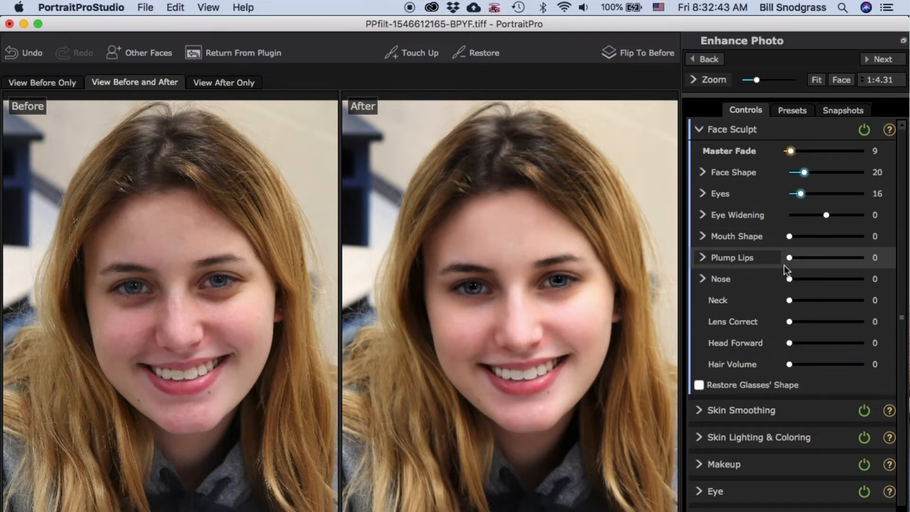
drag(790, 256, 810, 259)
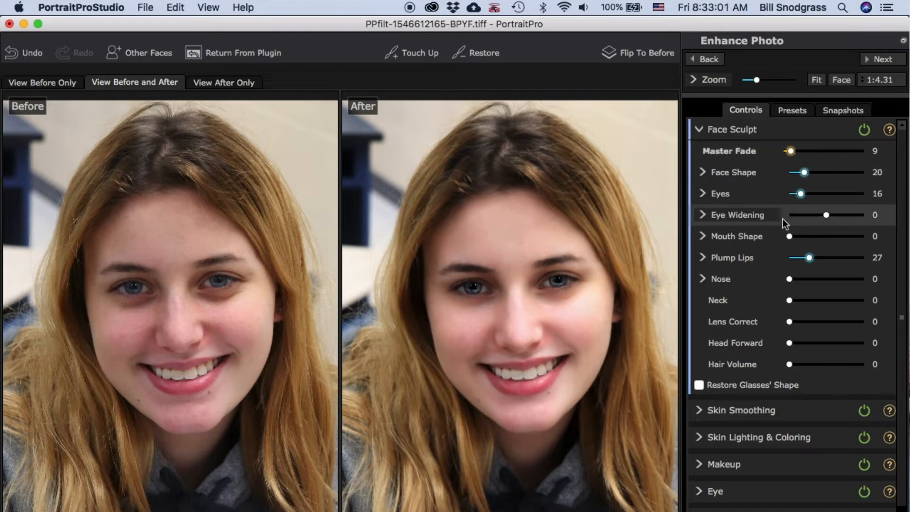
- Increase the Face Sculpt Eyes value to 31 and Plump Lips to 38
drag(802, 192, 809, 191)
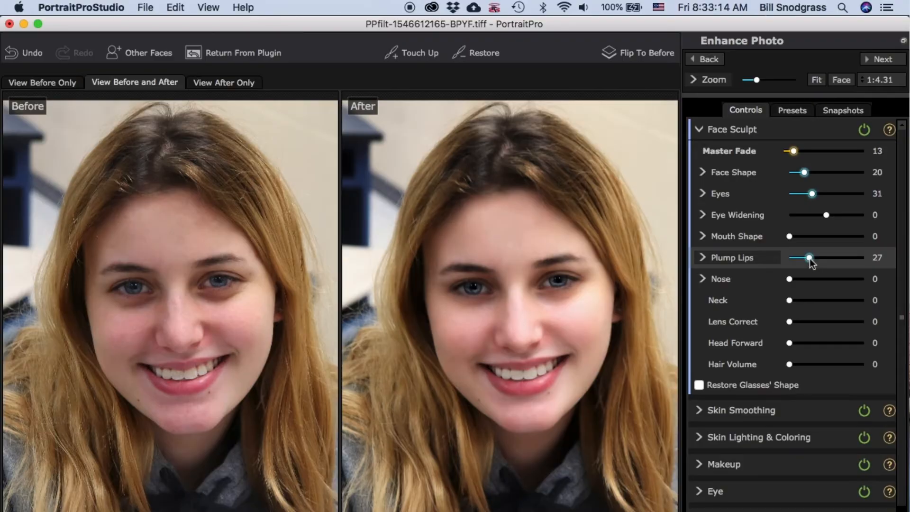
mouse_move(810, 258)
mouse_down()
mouse_move(828, 258)
mouse_move(821, 263)
mouse_up()
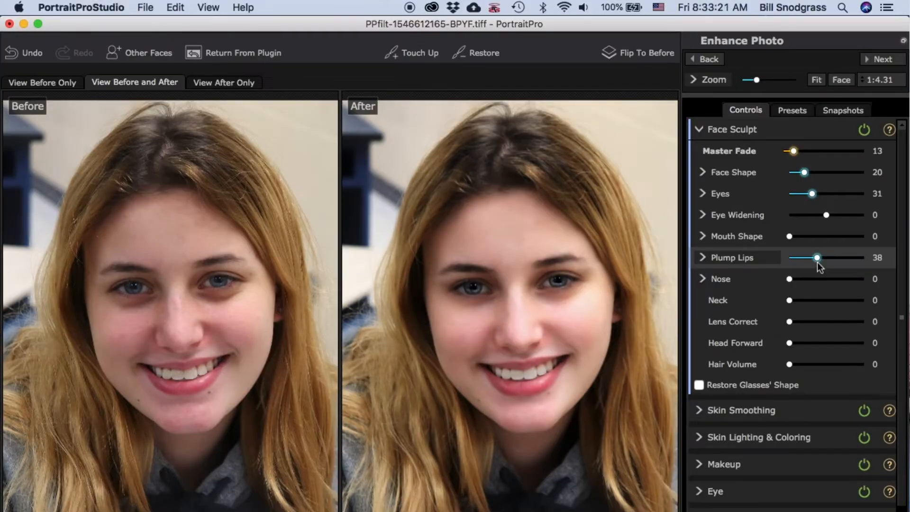
- Lower the Face Sculpt Plump Lips value to 22 and close the Face Sculpt controls
drag(818, 264, 806, 265)
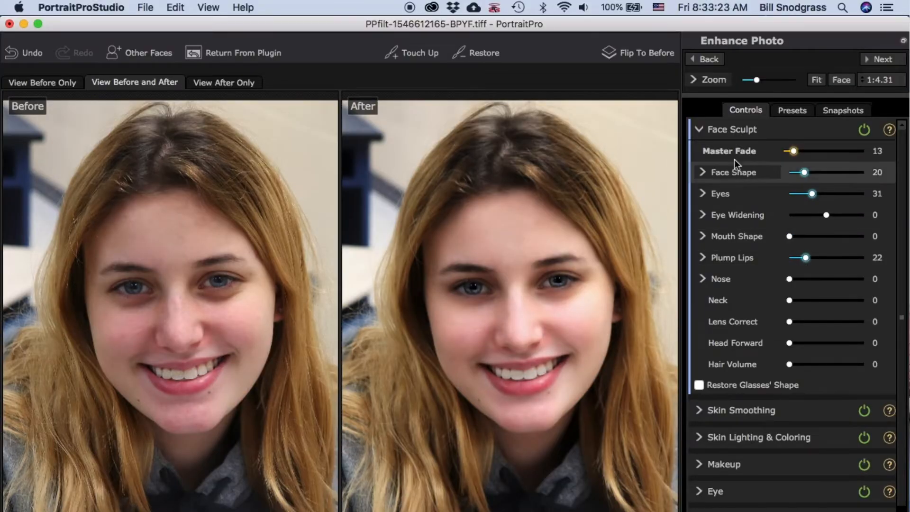
click(707, 138)
- Open the Skin Smoothing controls and compare the forehead and eye-area skin before and after at several magnifications
click(696, 158)
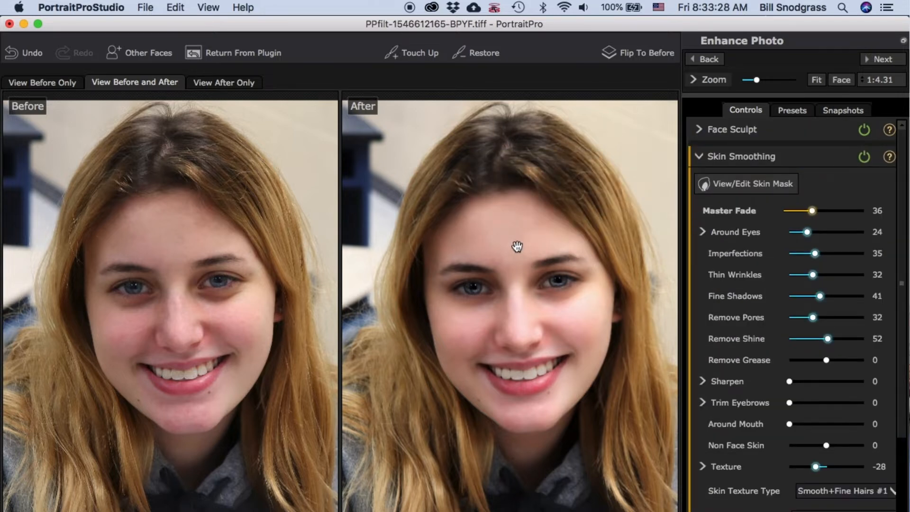
scroll(517, 247, up, 5)
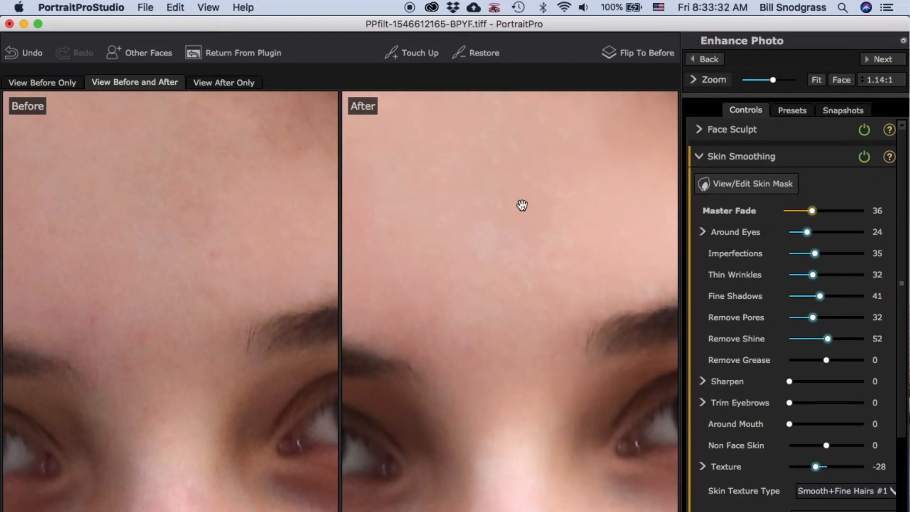
scroll(522, 205, up, 1)
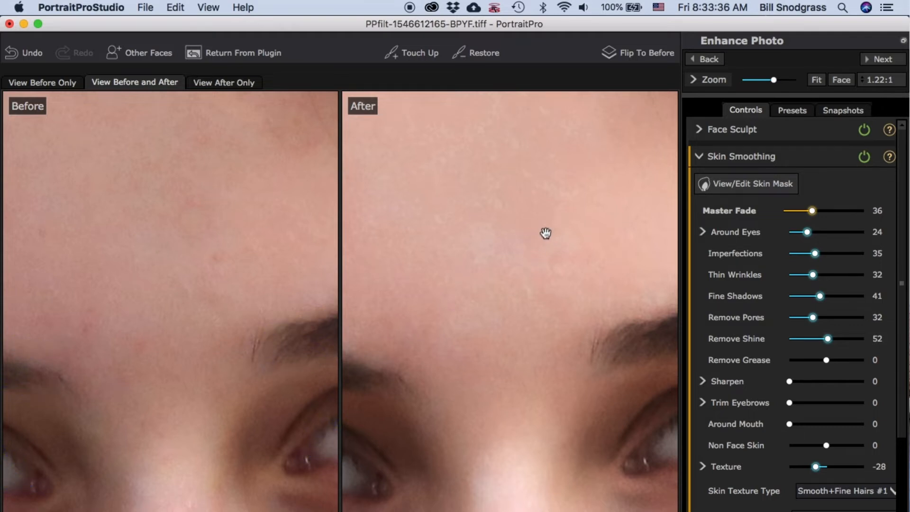
scroll(546, 232, down, 3)
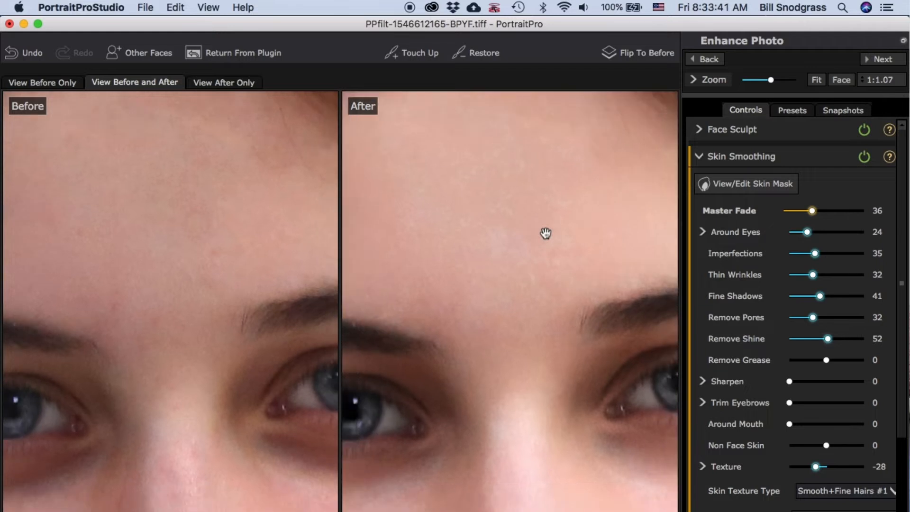
scroll(443, 291, down, 2)
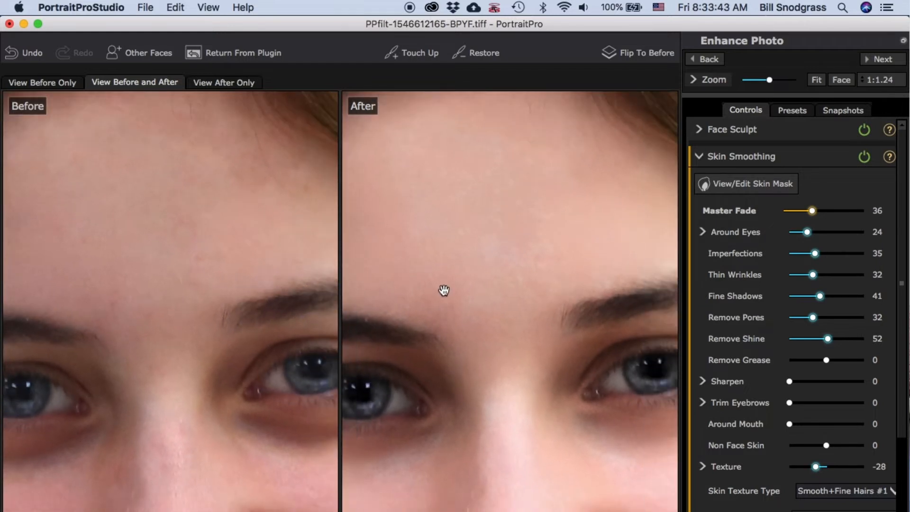
mouse_move(209, 239)
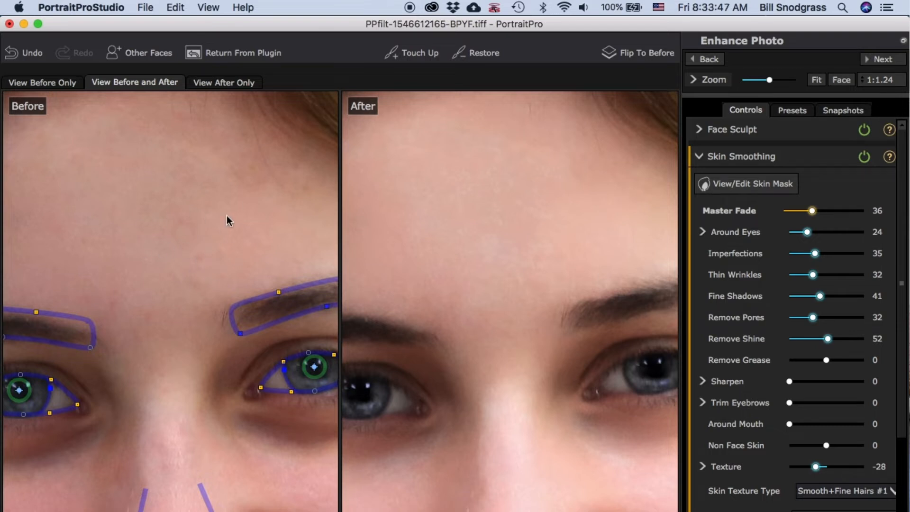
scroll(514, 218, down, 2)
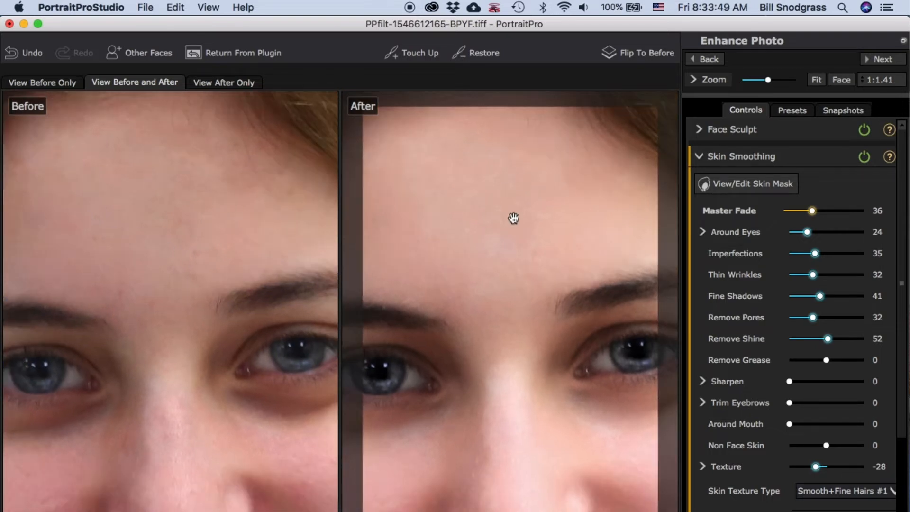
scroll(513, 218, down, 1)
scroll(548, 315, down, 2)
scroll(548, 315, down, 1)
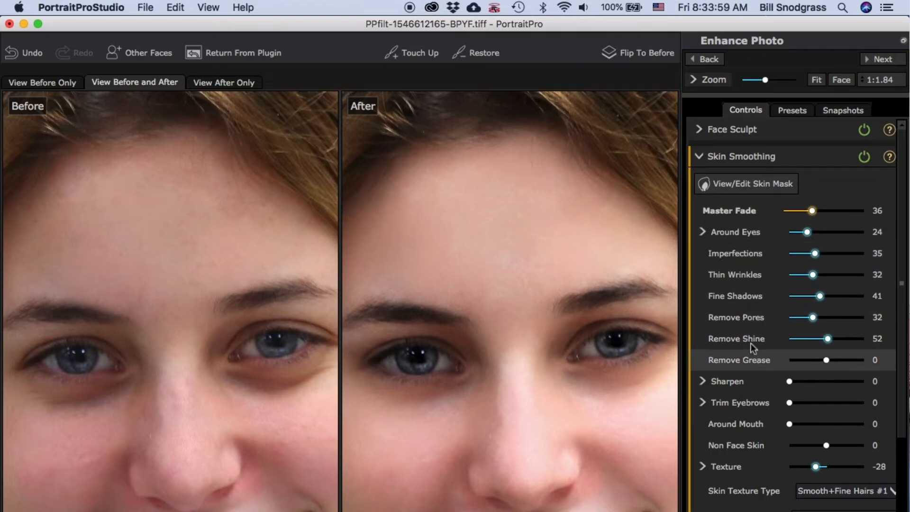
- Under Around Eyes in Skin Smoothing, set Lighten Eye Bags to 35 and Smooth Eye Bags to 45
click(703, 233)
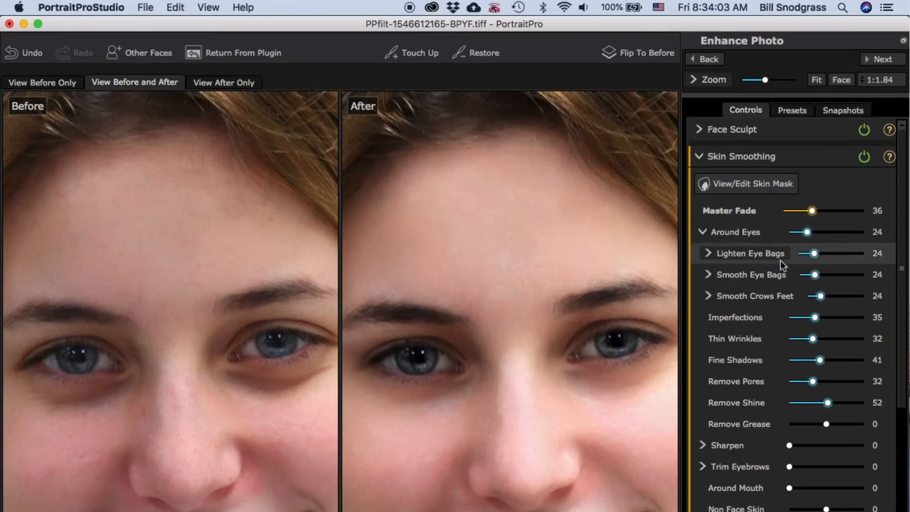
drag(814, 253, 858, 253)
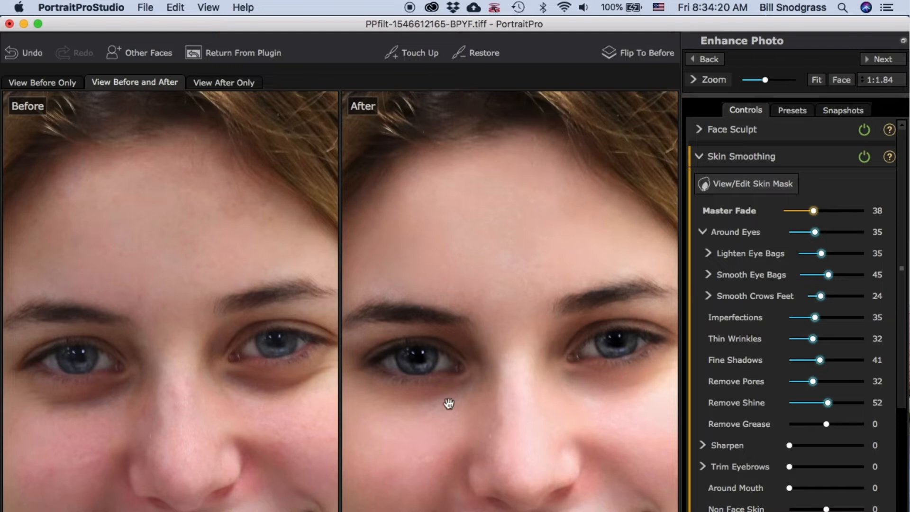
click(699, 158)
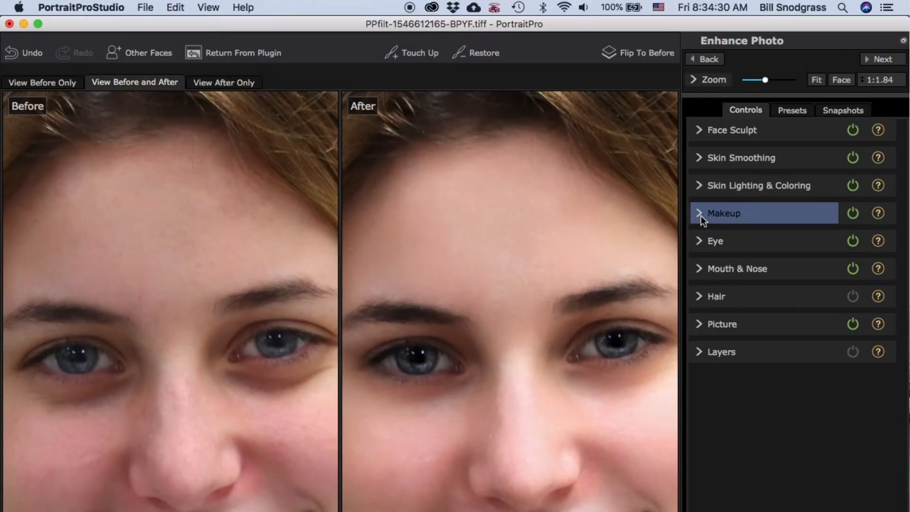
- Set the Eyebrow Pencil makeup to 41 for both brows and check the Lipstick options without altering them
click(702, 216)
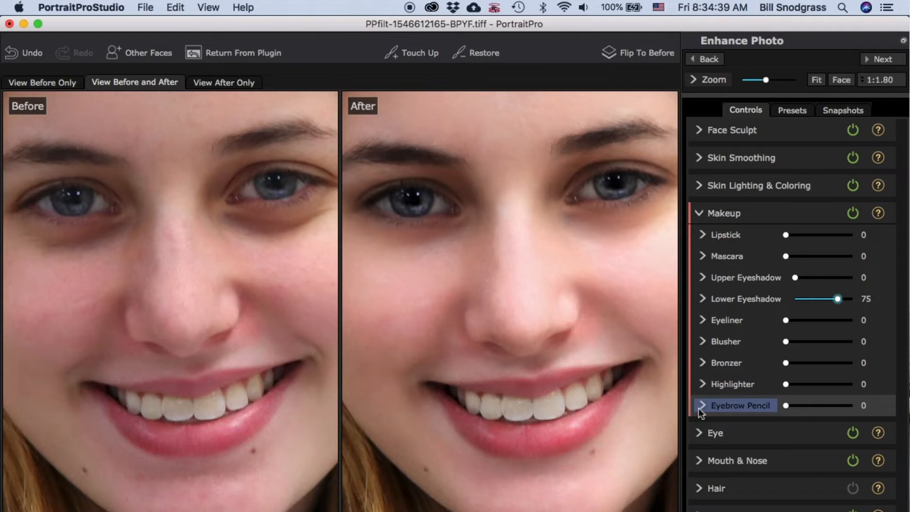
click(700, 407)
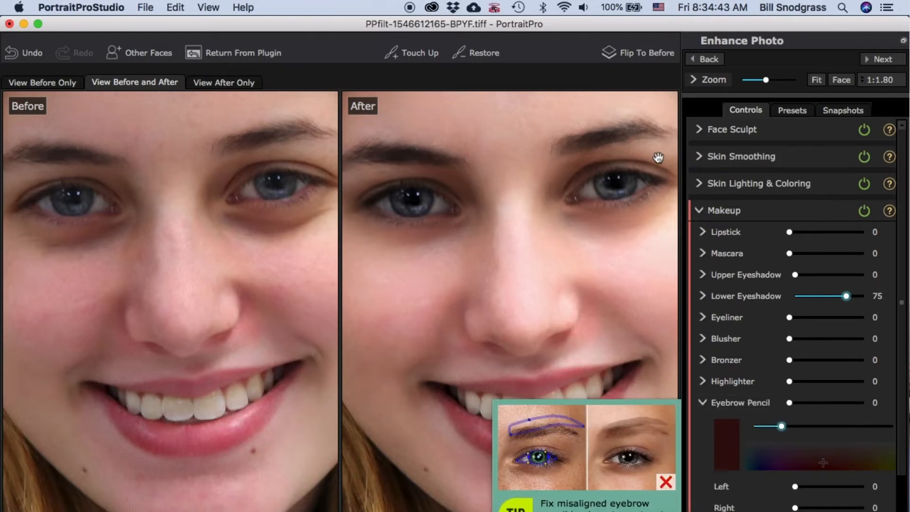
click(807, 403)
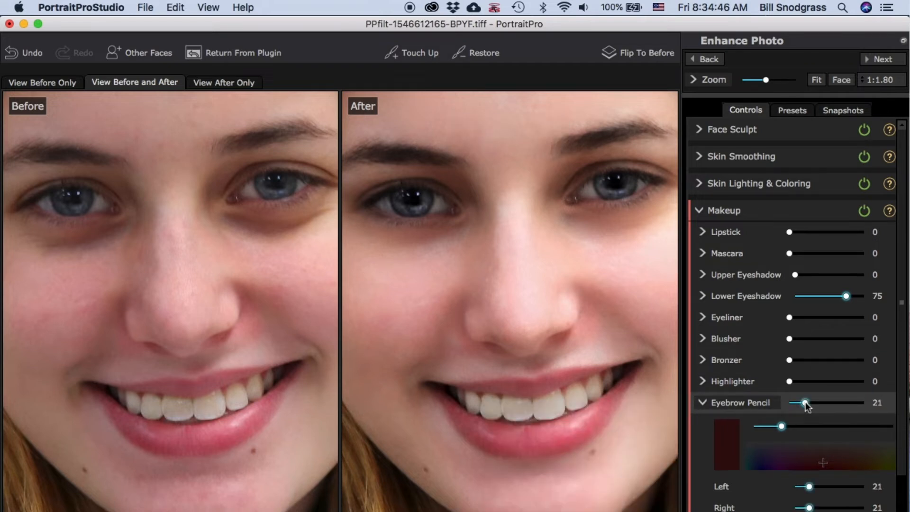
mouse_move(806, 403)
mouse_down()
mouse_move(870, 402)
mouse_move(736, 405)
mouse_move(891, 432)
mouse_move(758, 421)
mouse_move(821, 419)
mouse_up()
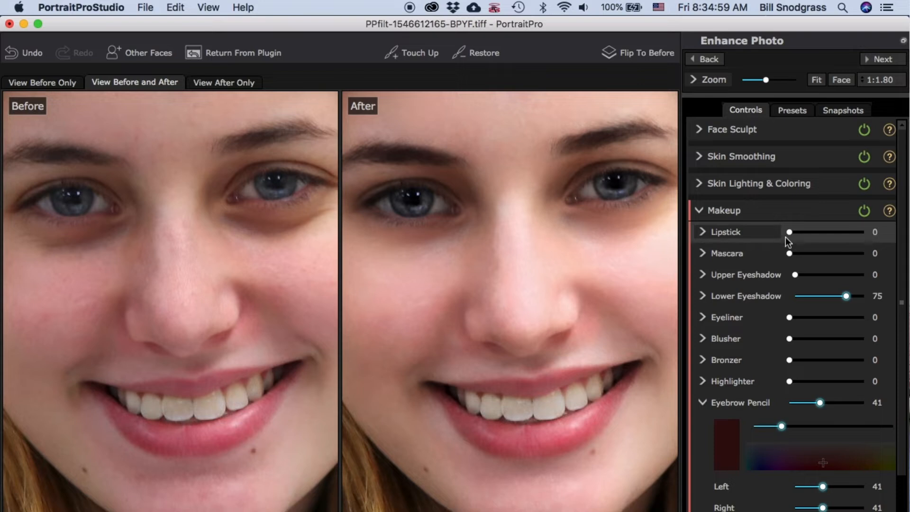
click(703, 232)
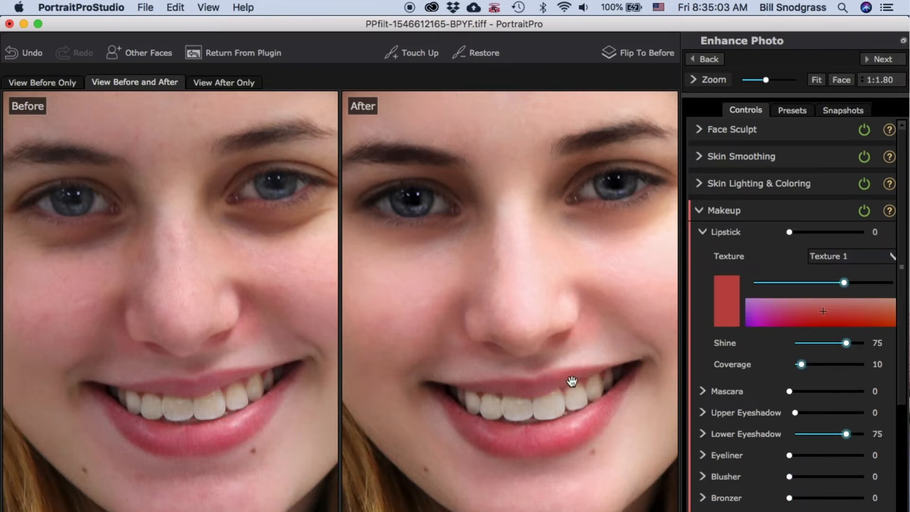
click(699, 212)
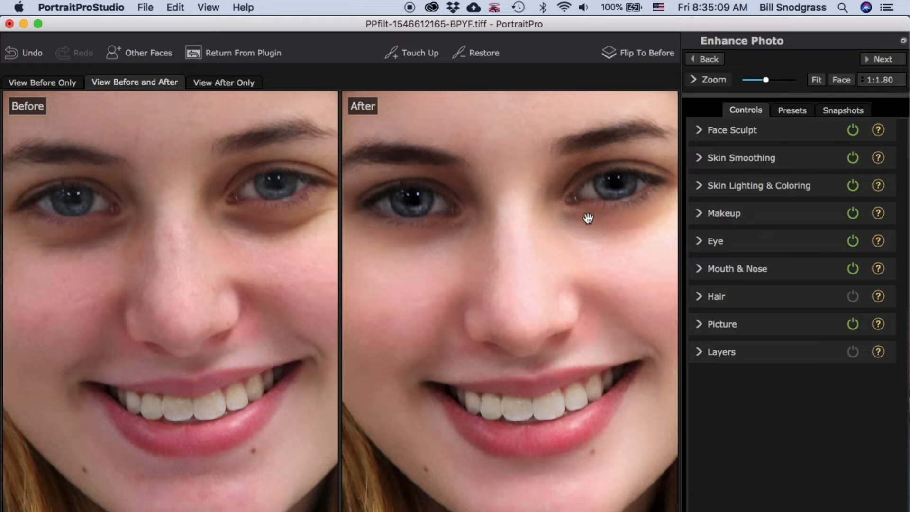
- In the Eye controls, try several Sharpen Eyes strengths, including 47 and 0, and settle on 56
drag(531, 208, 536, 266)
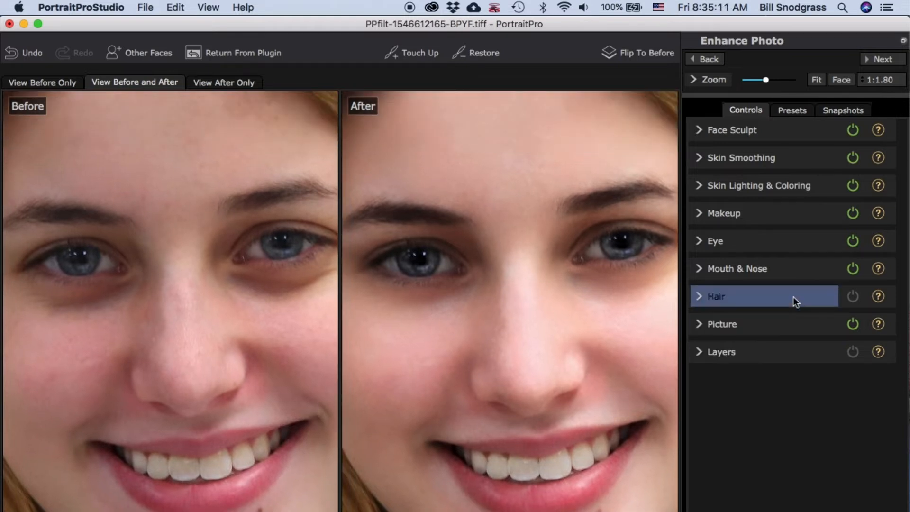
click(698, 242)
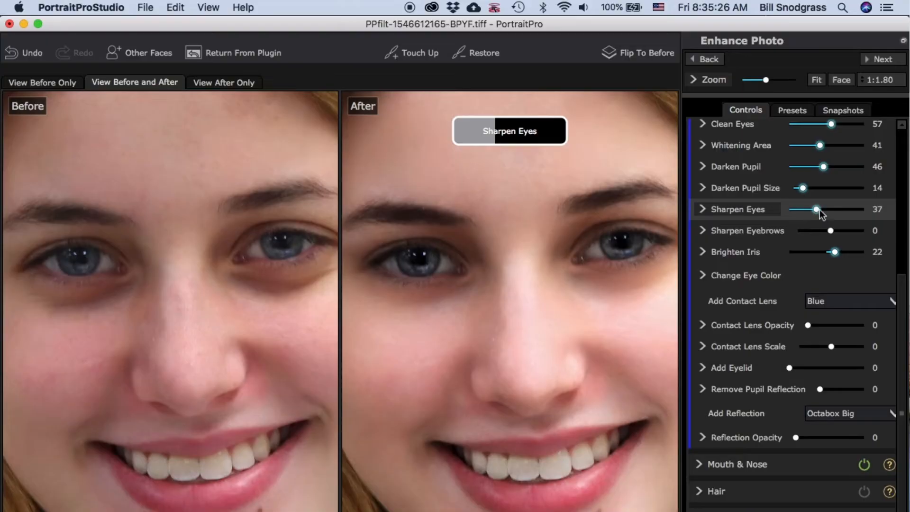
drag(819, 209, 826, 210)
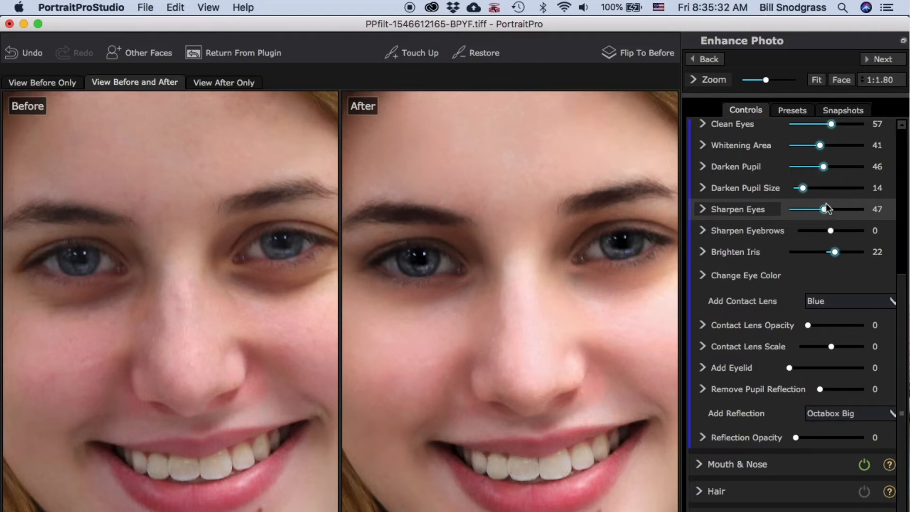
drag(826, 208, 789, 211)
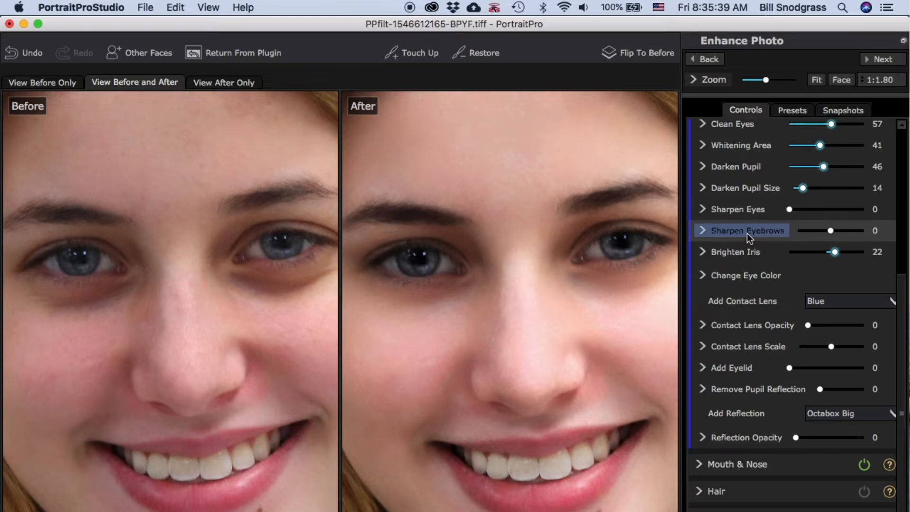
drag(791, 210, 832, 211)
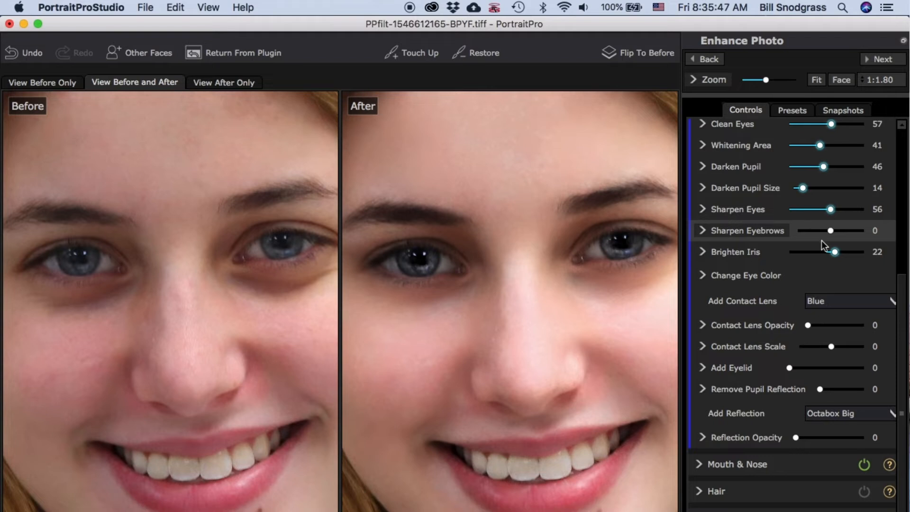
- Set Brighten Iris to 27 for both eyes and compare the before and after of one eye up close
click(704, 250)
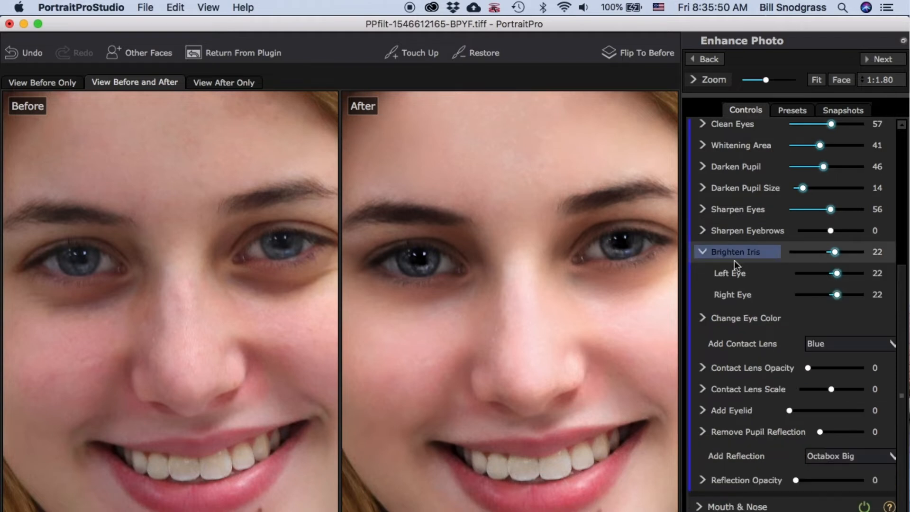
mouse_move(836, 256)
mouse_down()
mouse_move(775, 259)
mouse_move(838, 268)
mouse_up()
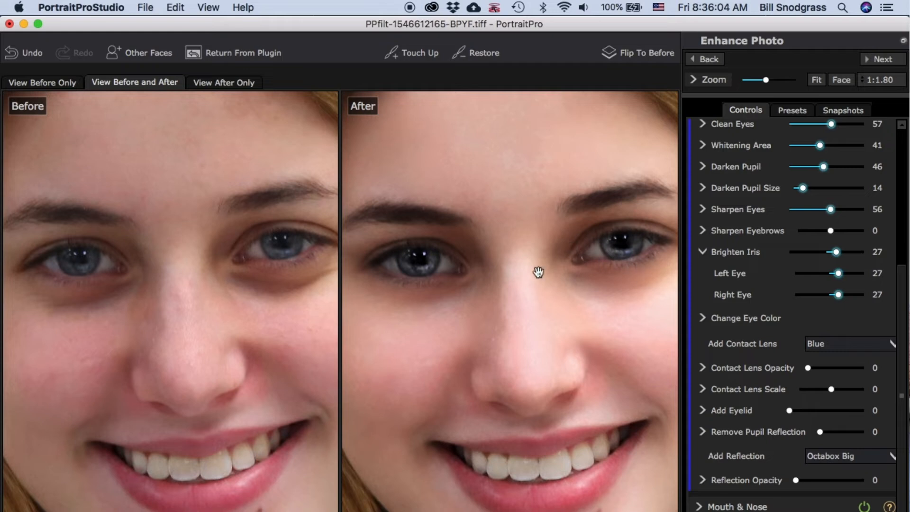
scroll(537, 260, up, 1)
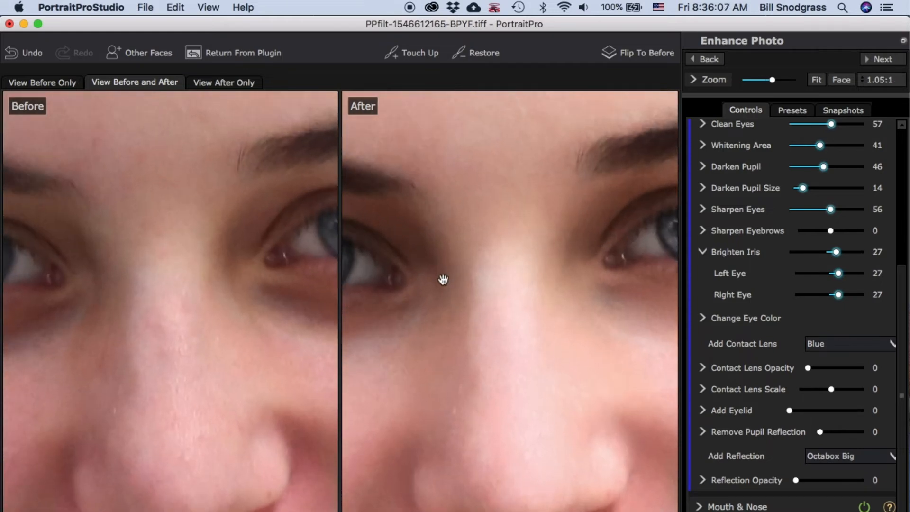
scroll(546, 271, up, 6)
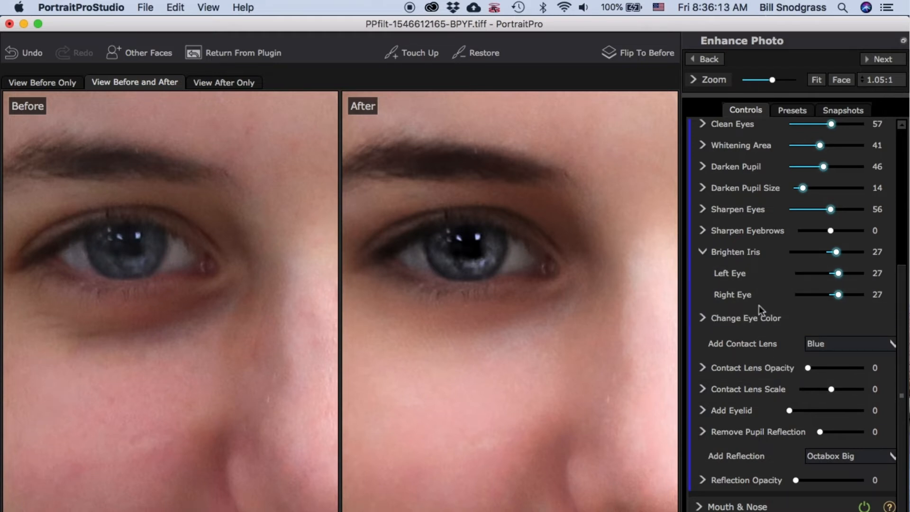
click(702, 253)
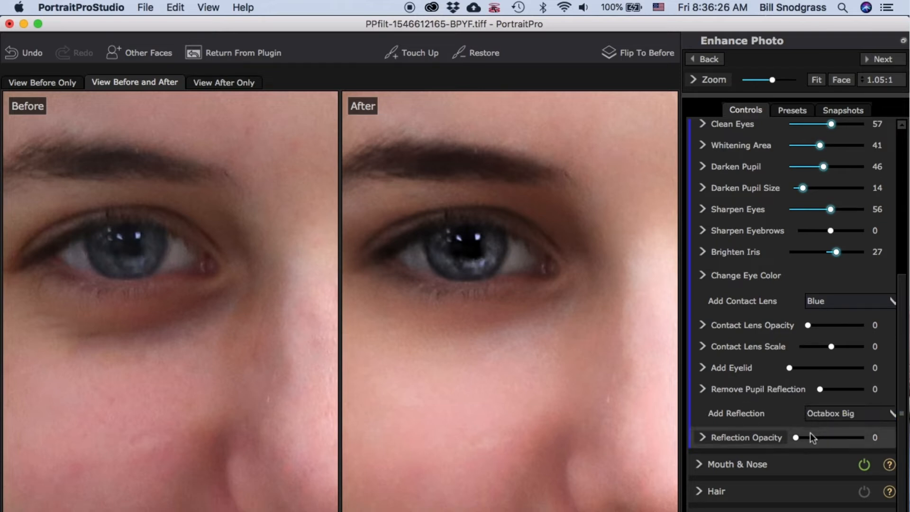
- Add a One Dot Medium reflection to the eyes with a Reflection Opacity of 100
drag(814, 444, 844, 442)
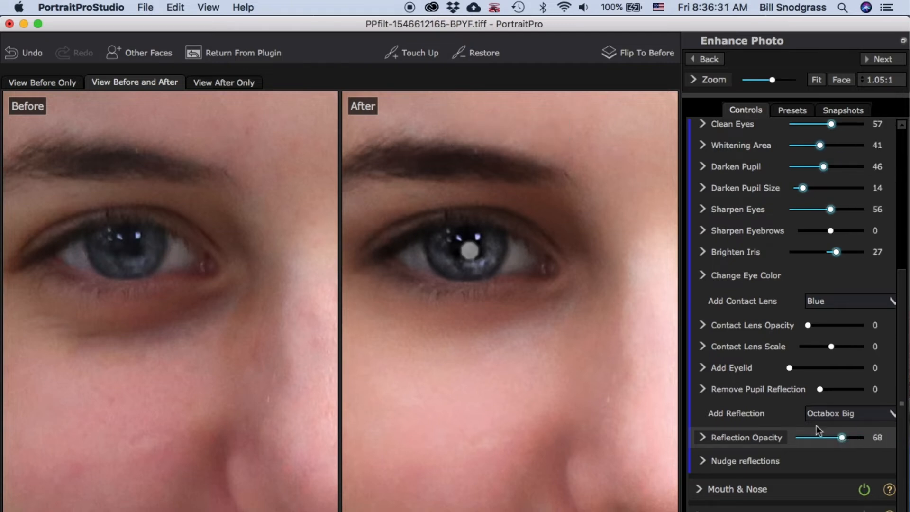
scroll(795, 417, down, 6)
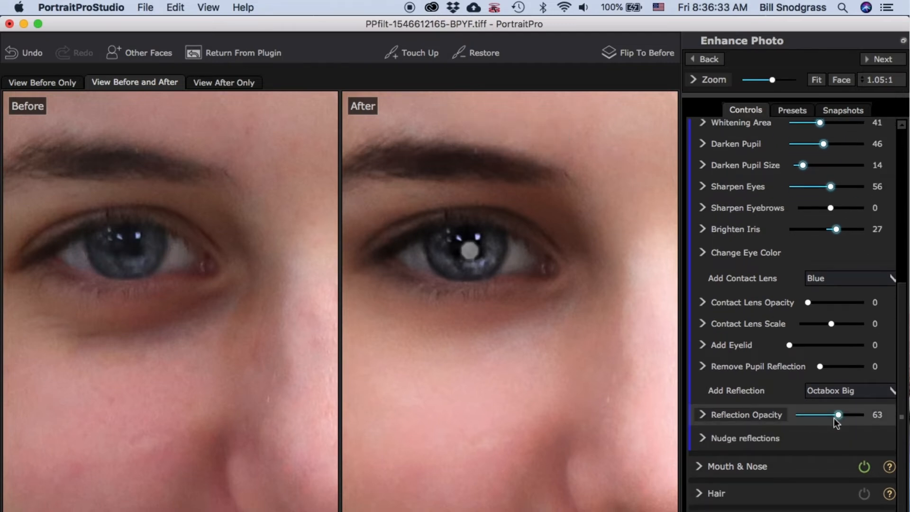
click(891, 392)
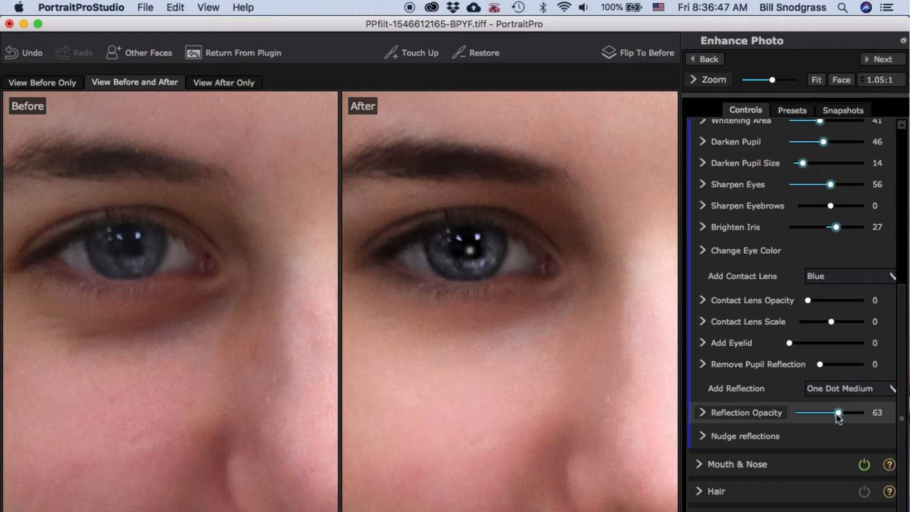
drag(839, 418, 903, 409)
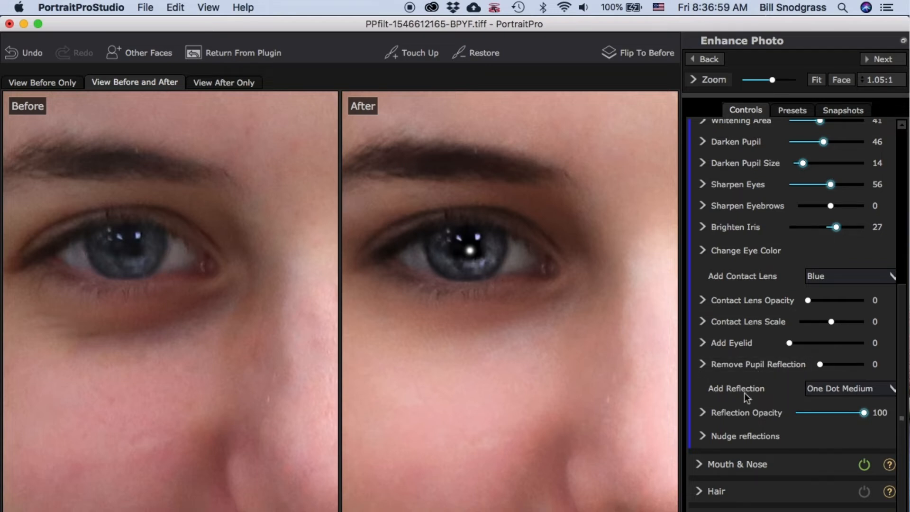
- Nudge the added reflections in both eyes to -18 horizontally and 34 vertically
click(701, 436)
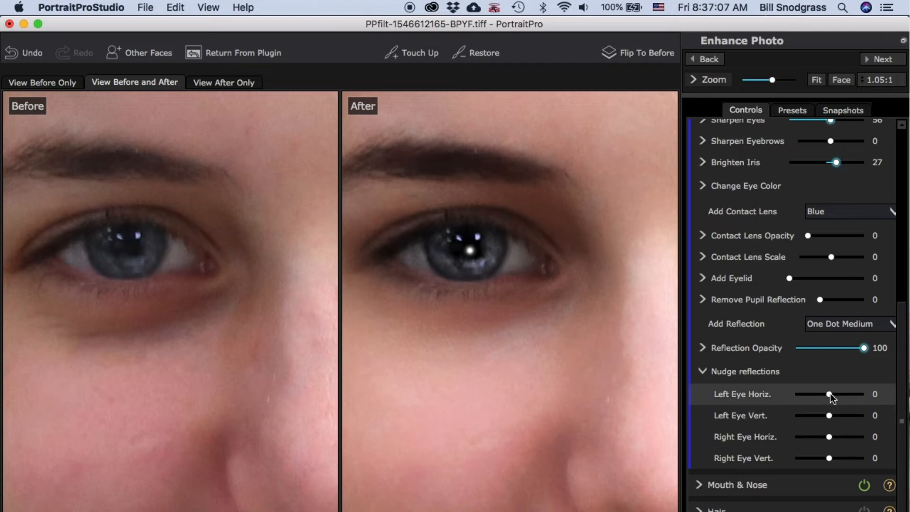
drag(830, 397, 823, 402)
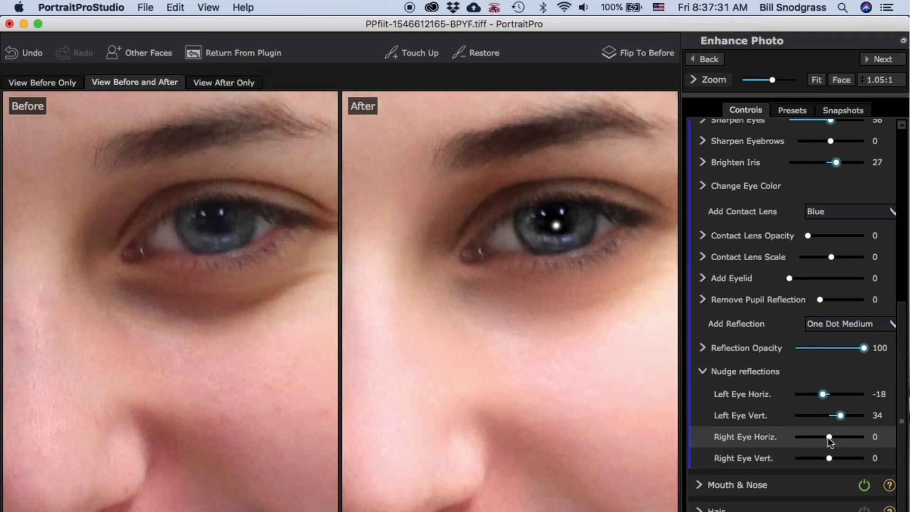
drag(830, 440, 824, 439)
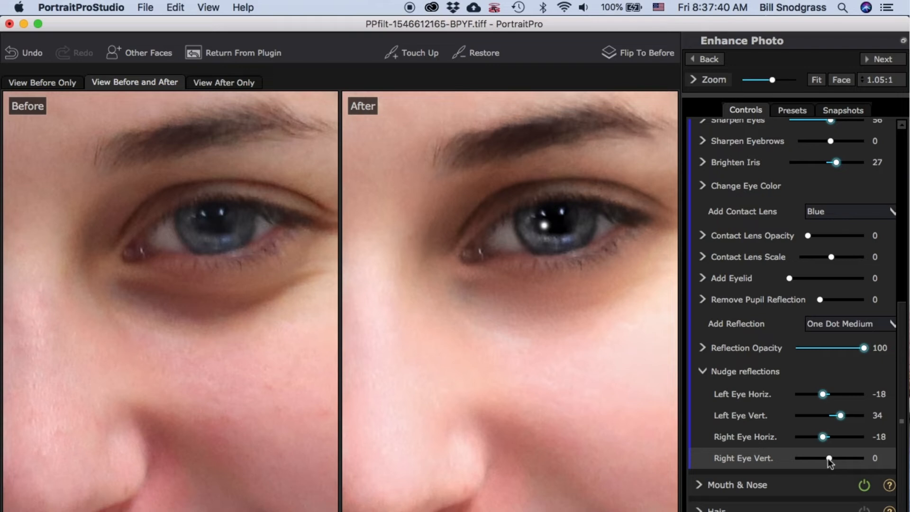
drag(838, 459, 839, 459)
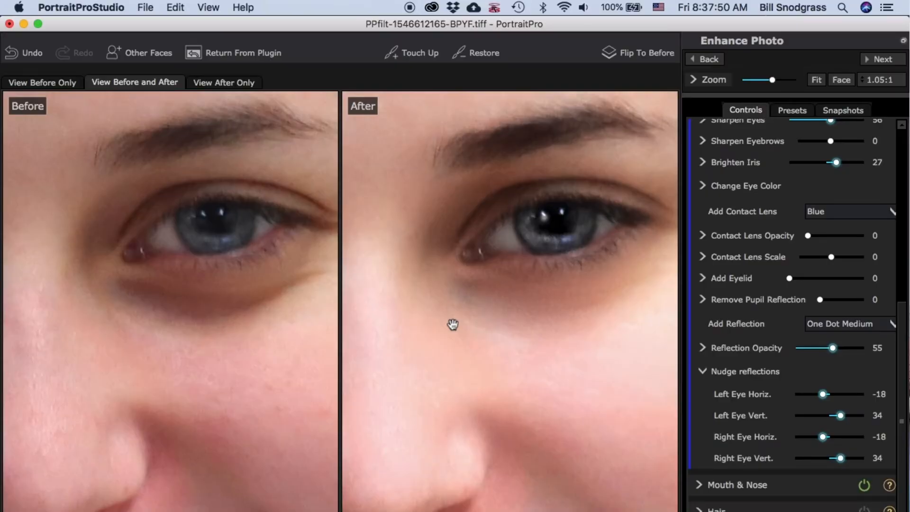
- Set the Reflection Opacity to 67, comparing the eyes before and after at several magnifications
scroll(453, 325, down, 2)
scroll(453, 324, up, 2)
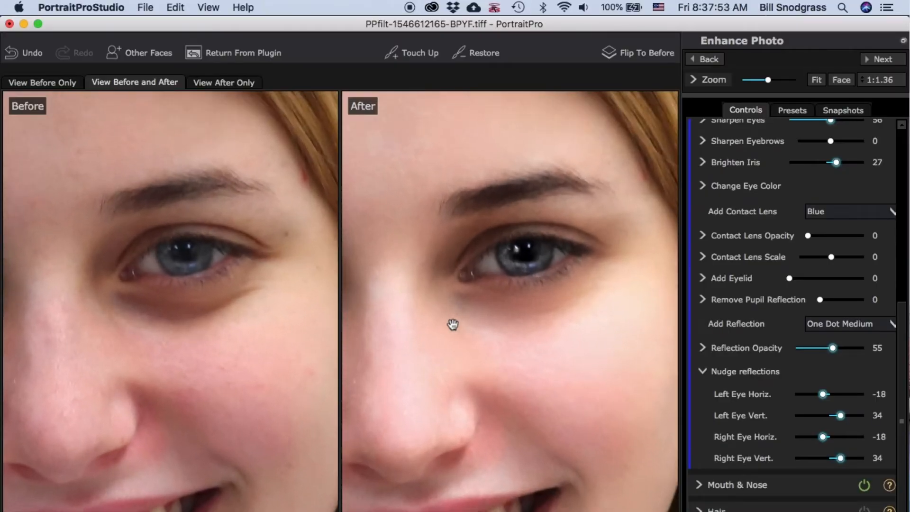
scroll(453, 325, down, 2)
scroll(540, 325, up, 3)
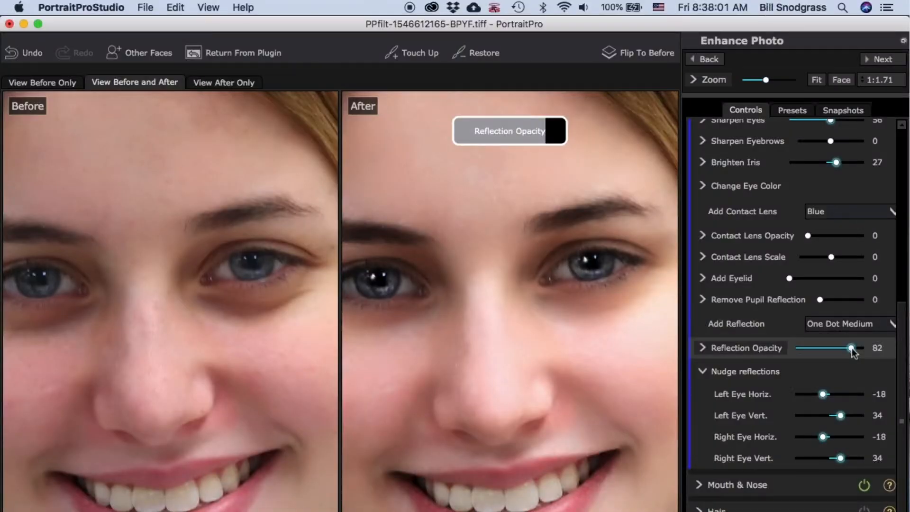
mouse_move(852, 351)
mouse_down()
mouse_move(868, 352)
mouse_move(843, 358)
mouse_up()
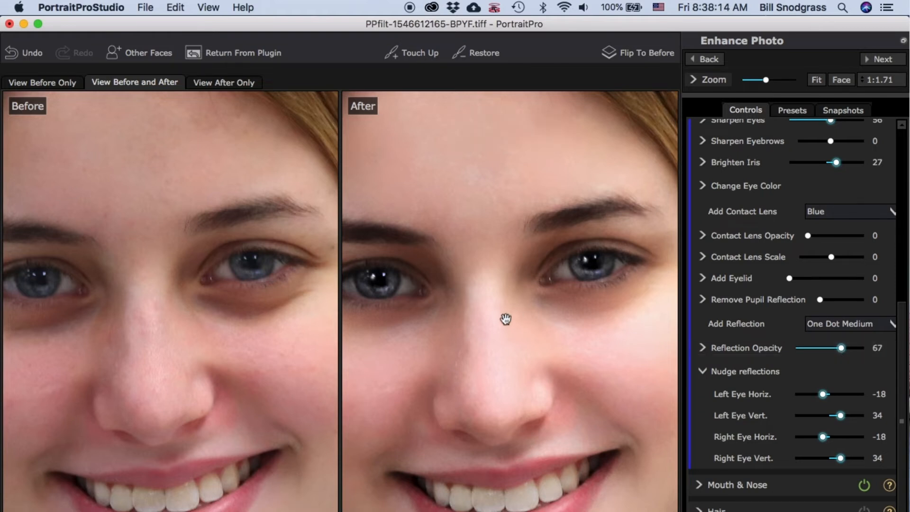
scroll(506, 319, down, 5)
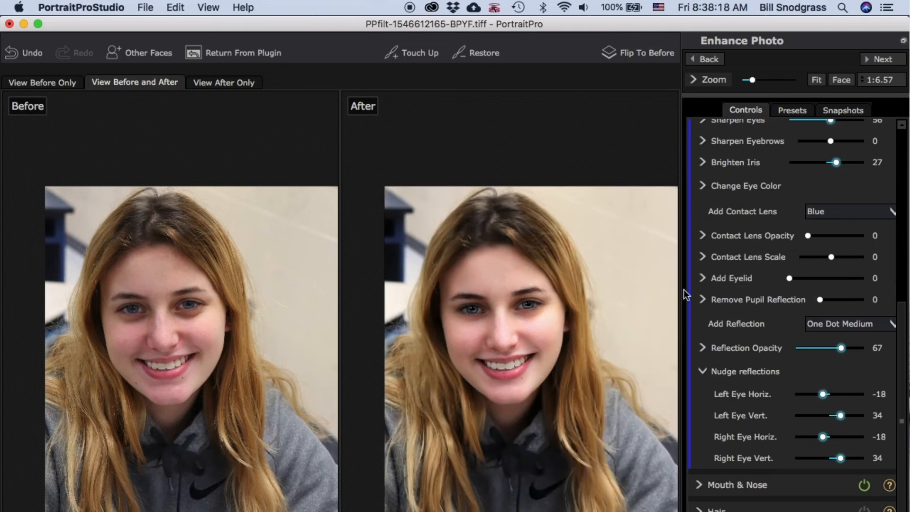
- Open the Skin Lighting & Coloring controls and compare the portrait with these effects switched off and on
scroll(697, 281, up, 10)
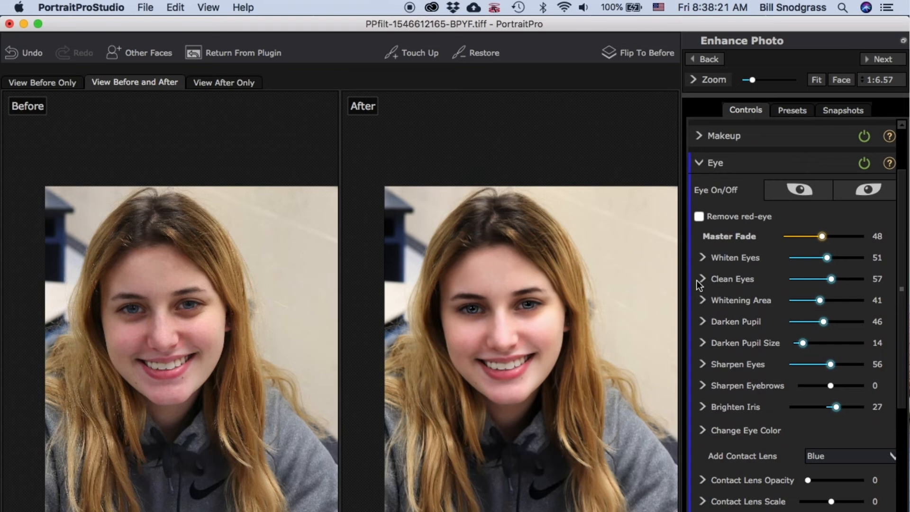
click(697, 212)
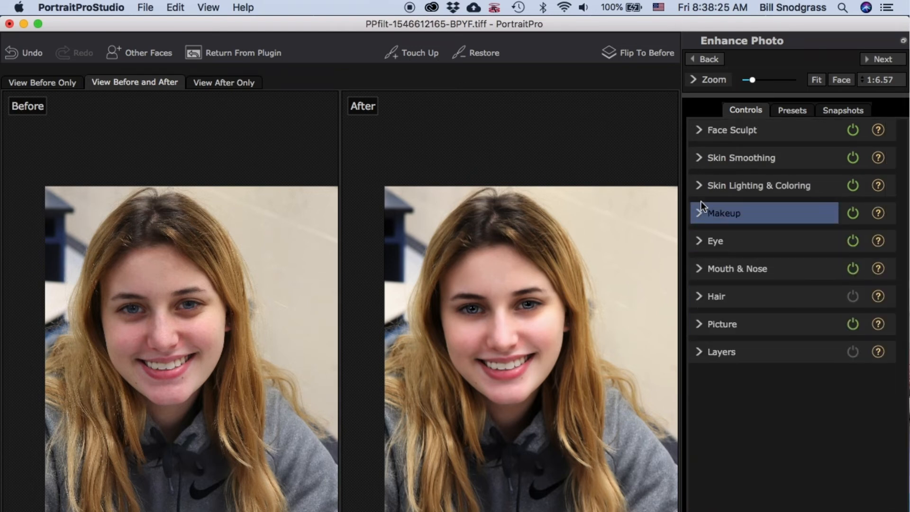
click(698, 191)
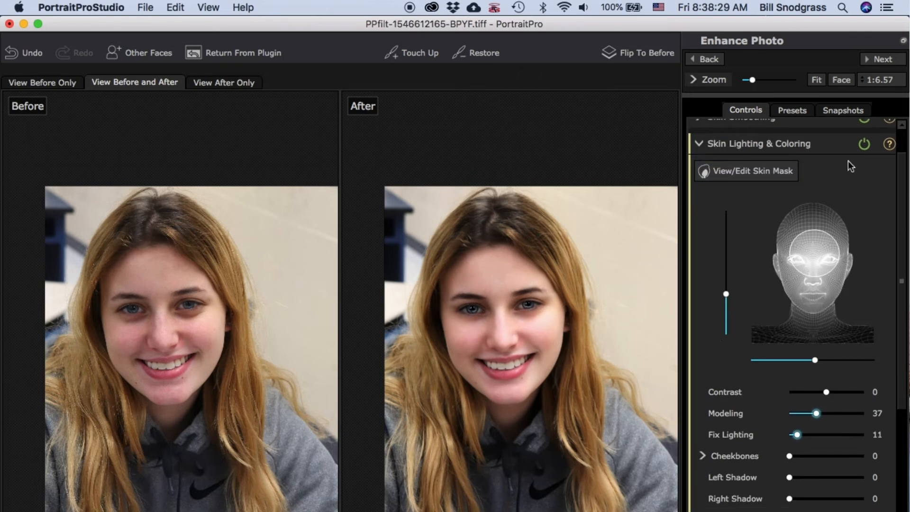
click(864, 144)
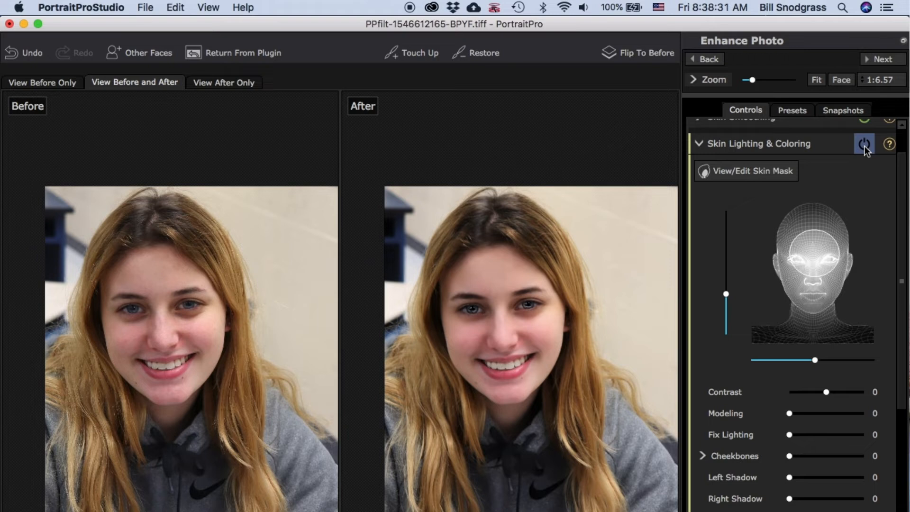
click(864, 145)
click(864, 146)
click(864, 146)
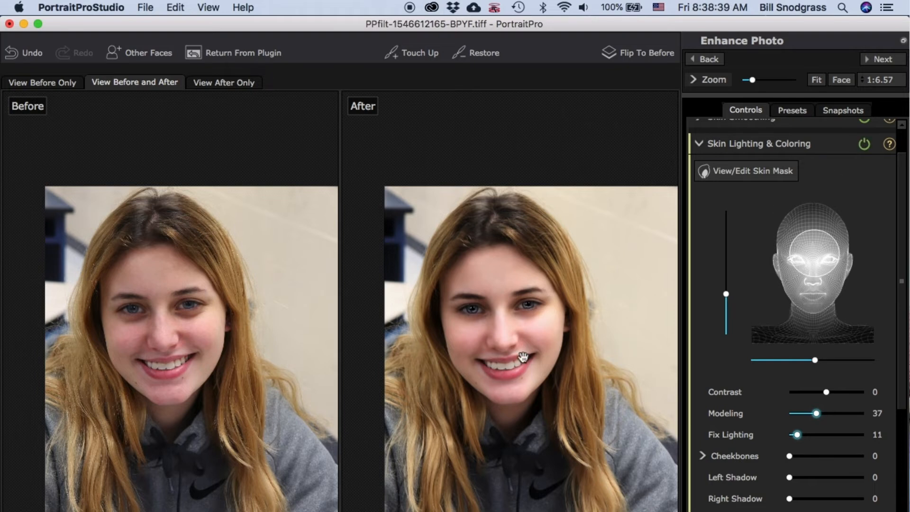
- Move the skin light source beyond the upper right side of the head model and set Contrast to 54
mouse_move(227, 225)
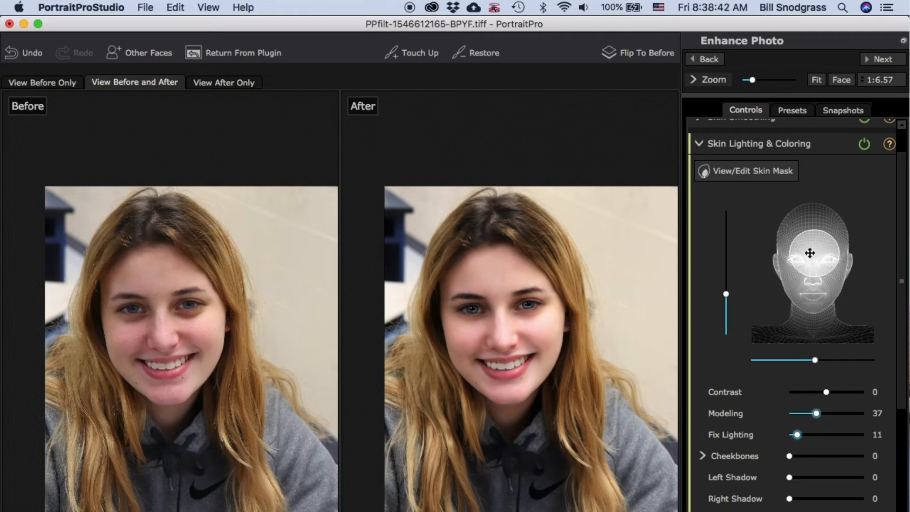
drag(818, 250, 890, 228)
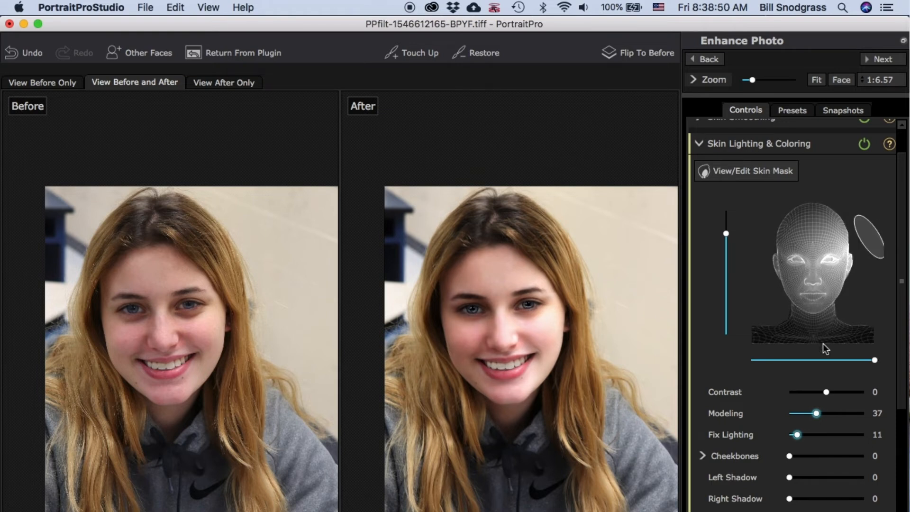
drag(826, 394, 847, 397)
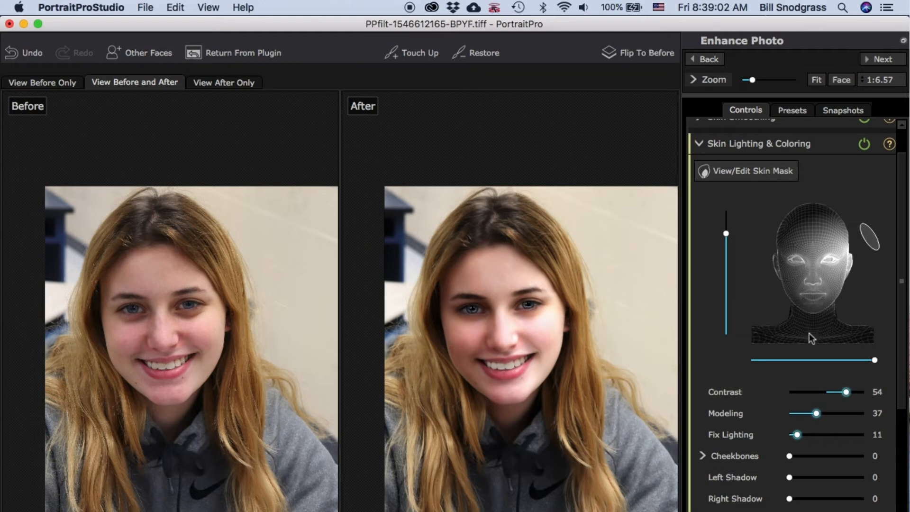
- Switch the Skin Lighting & Coloring effects off and on repeatedly to compare the relit face, leaving them enabled
click(860, 144)
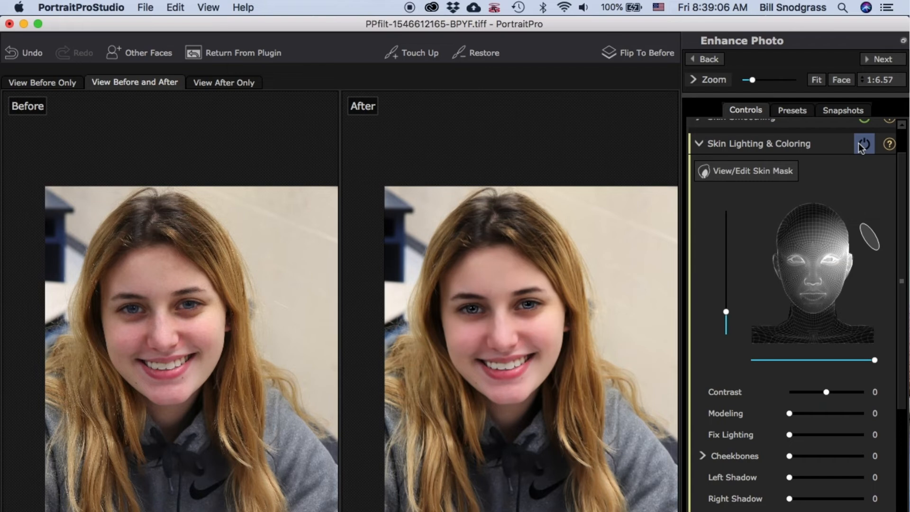
click(860, 145)
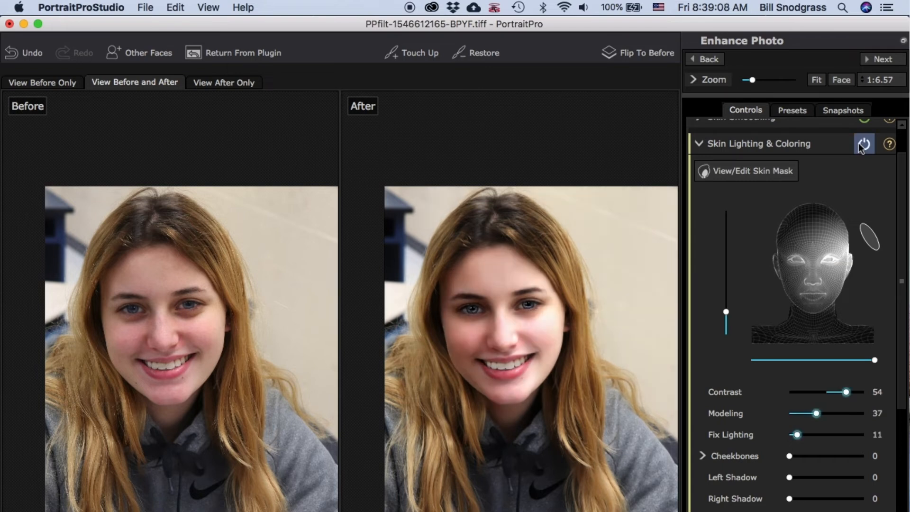
click(861, 146)
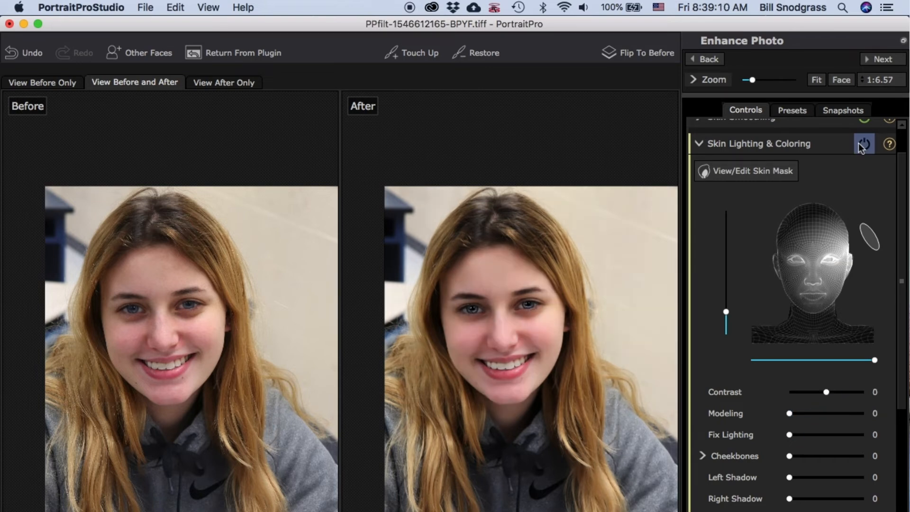
click(861, 146)
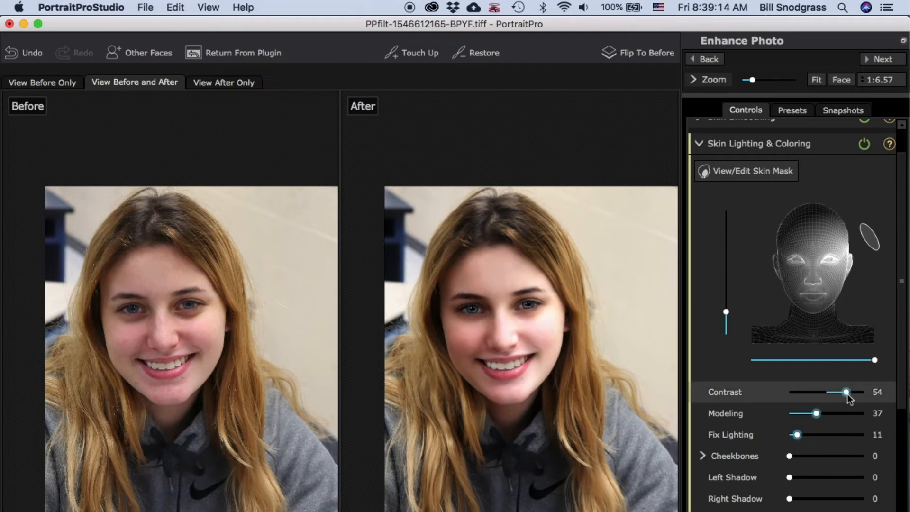
- Try stronger skin lighting values, including Contrast 69 and Fix Lighting 100, and settle on Contrast 21, Modeling 26 and Fix Lighting 13
drag(848, 394, 853, 394)
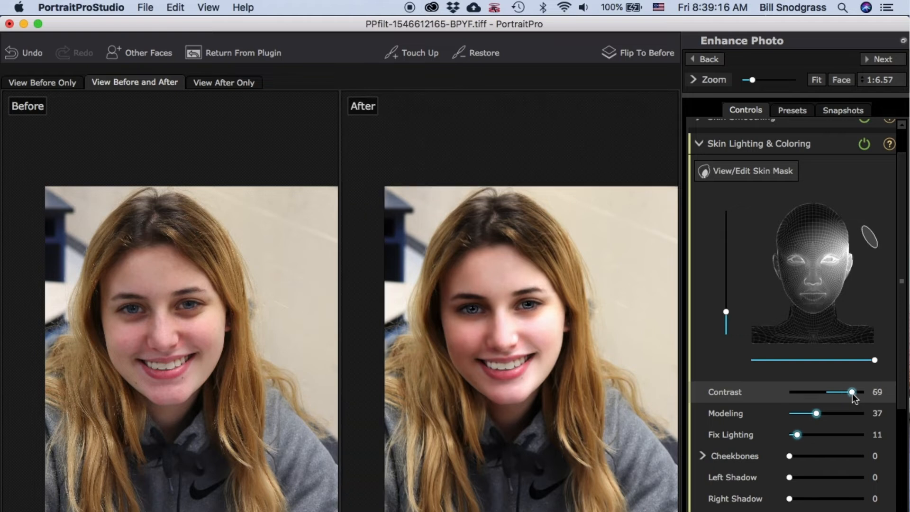
drag(817, 414, 839, 418)
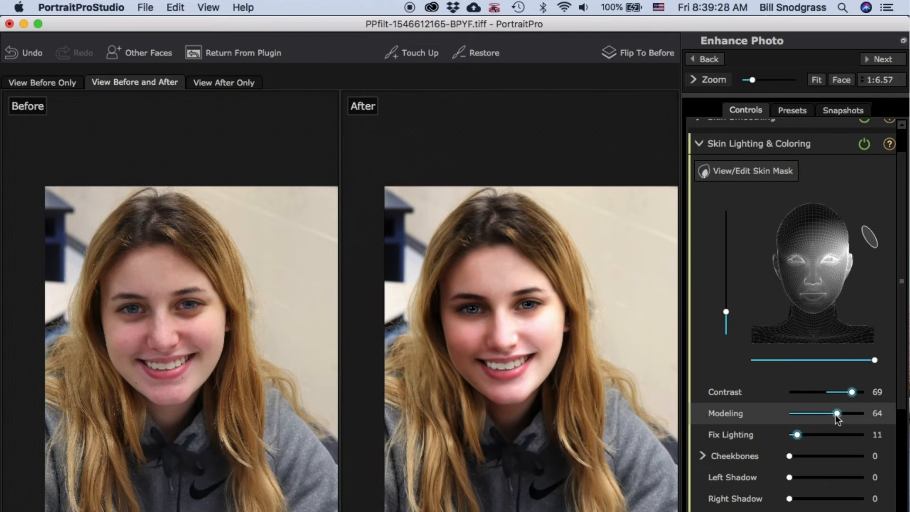
drag(839, 414, 897, 431)
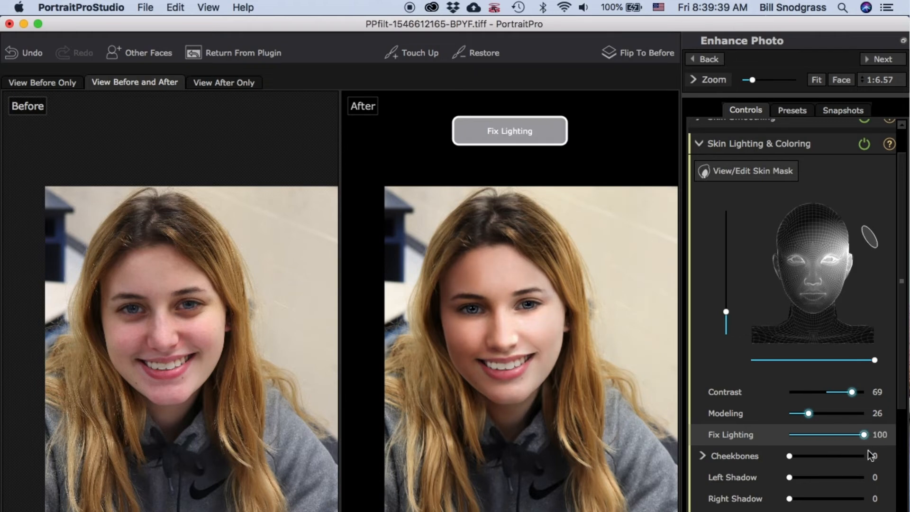
drag(860, 451, 798, 451)
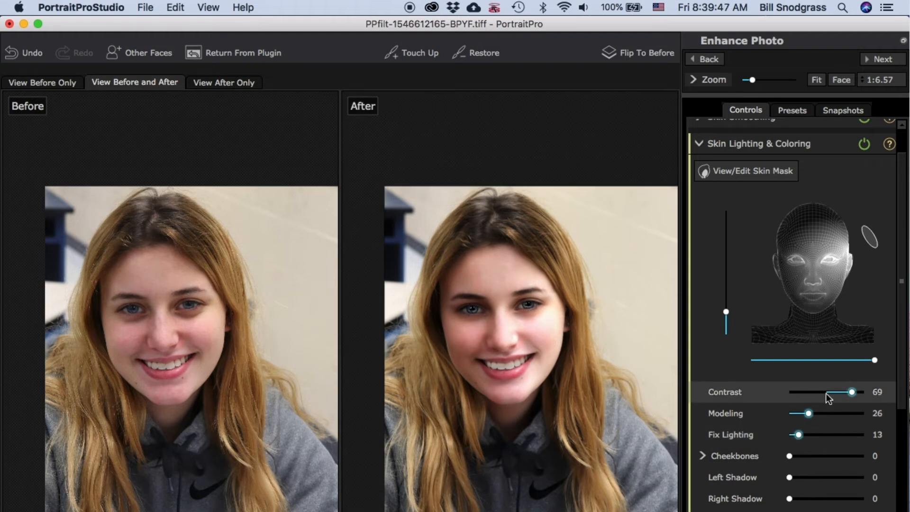
drag(852, 394, 813, 396)
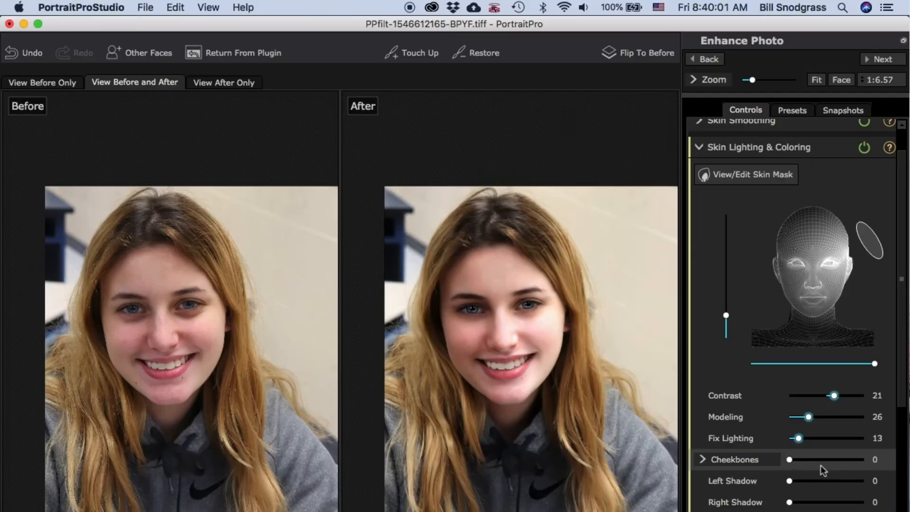
- Set the Cheekbones effect to 2 and the Left Shadow to 41
click(821, 465)
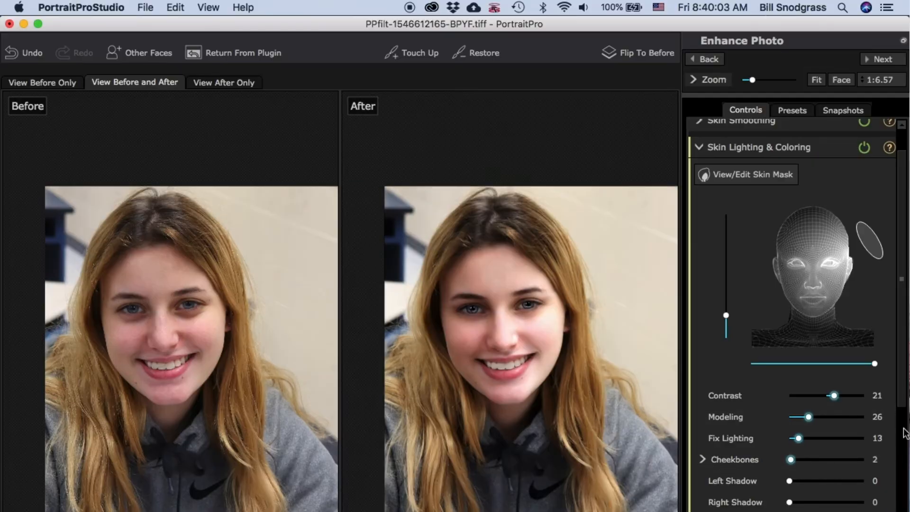
scroll(904, 432, down, 5)
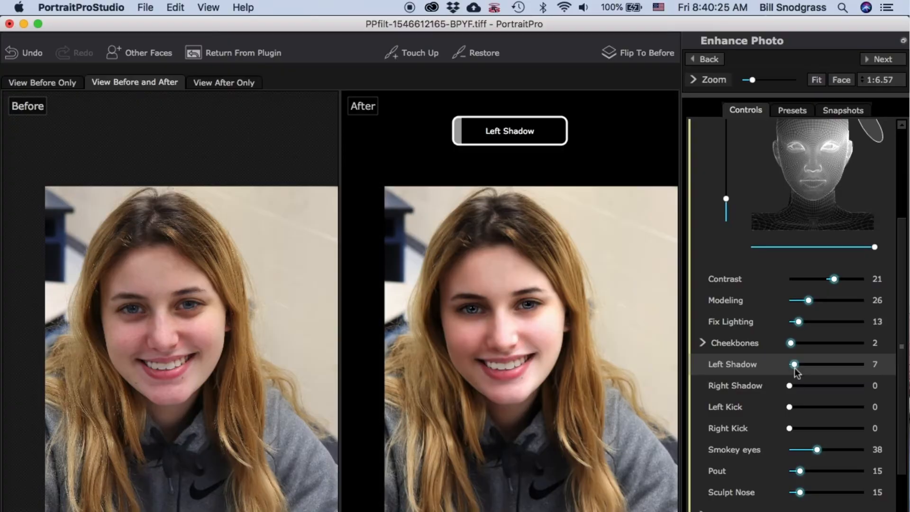
mouse_move(795, 369)
mouse_down()
mouse_move(893, 359)
mouse_move(808, 369)
mouse_move(822, 369)
mouse_up()
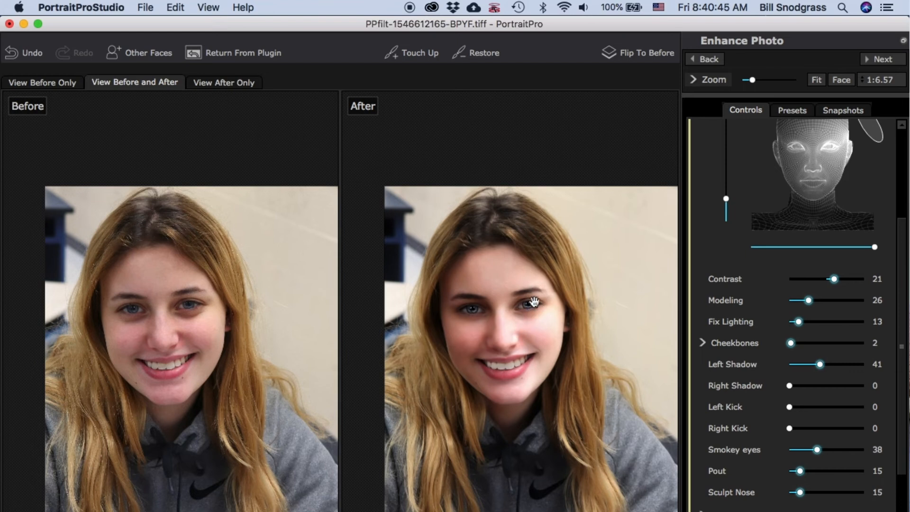
- Set Smokey eyes to 0, Pout to 53 and Sculpt Nose to 0
drag(818, 450, 752, 473)
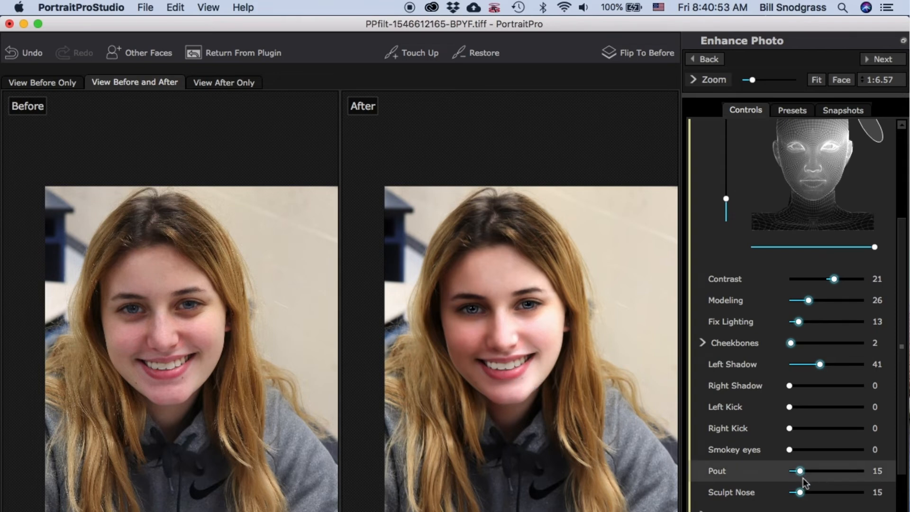
mouse_move(801, 472)
mouse_down()
mouse_move(906, 466)
mouse_move(747, 470)
mouse_move(802, 474)
mouse_up()
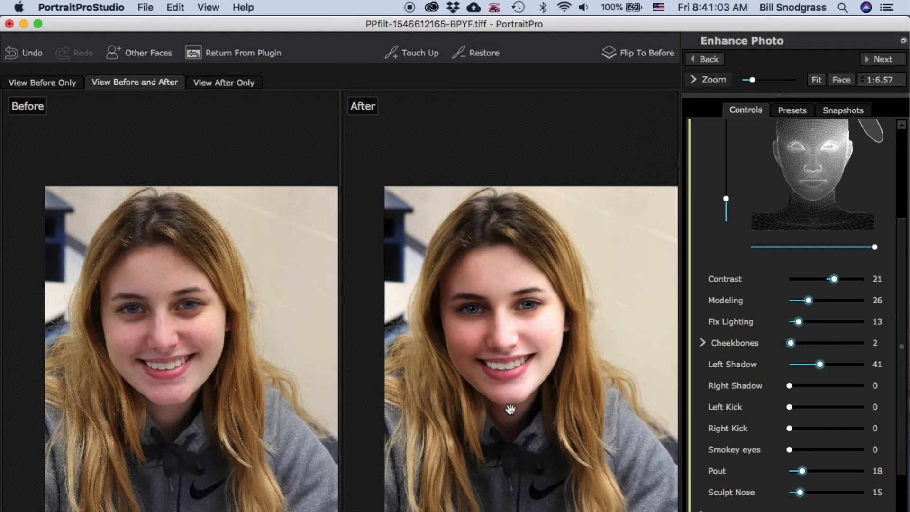
mouse_move(801, 493)
mouse_down()
mouse_move(769, 498)
mouse_move(783, 493)
mouse_up()
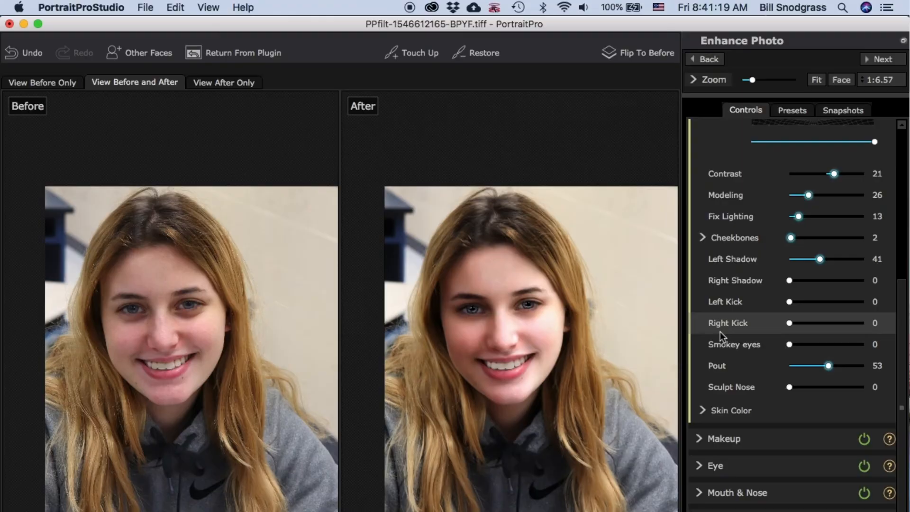
- Raise the skin light source to the upper right side of the head model and close the Skin Lighting & Coloring controls
scroll(721, 332, up, 5)
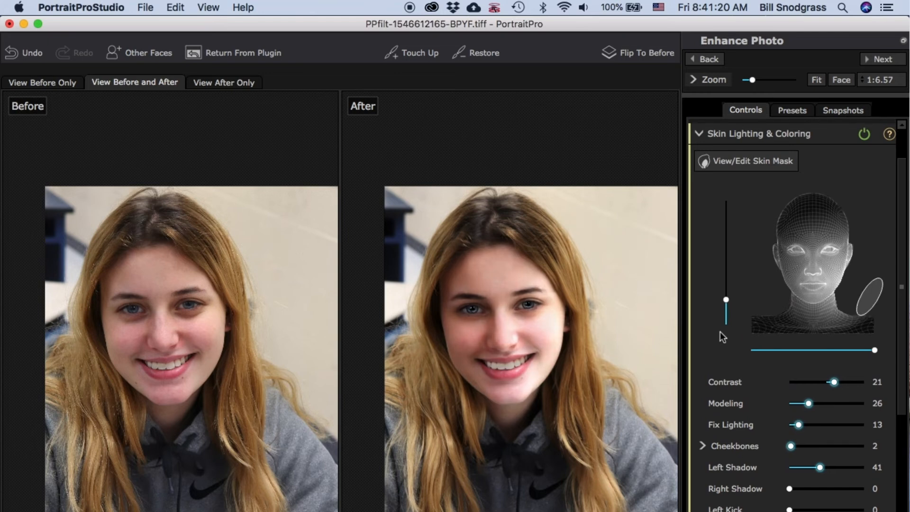
drag(877, 291, 889, 215)
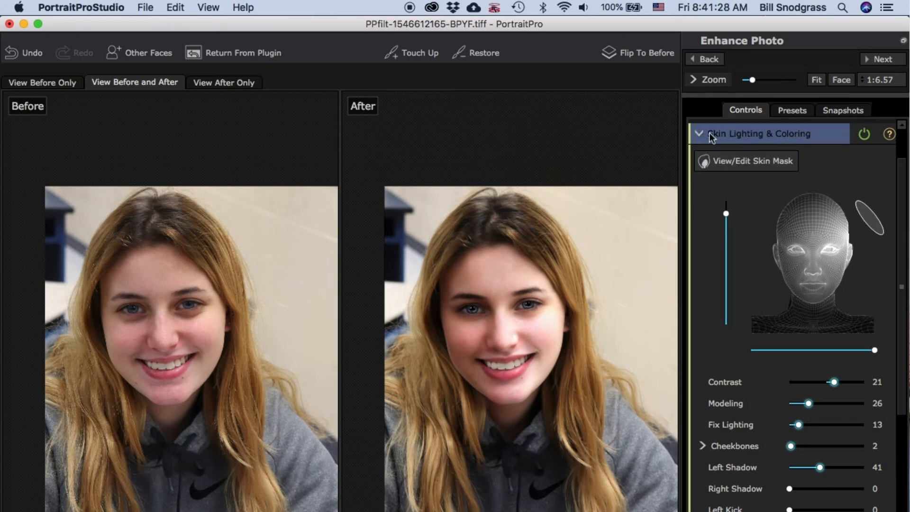
click(695, 133)
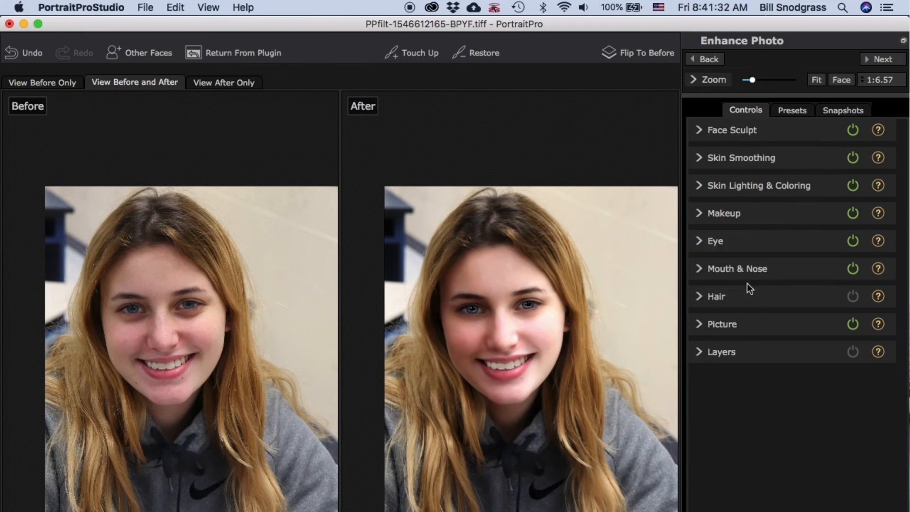
click(699, 267)
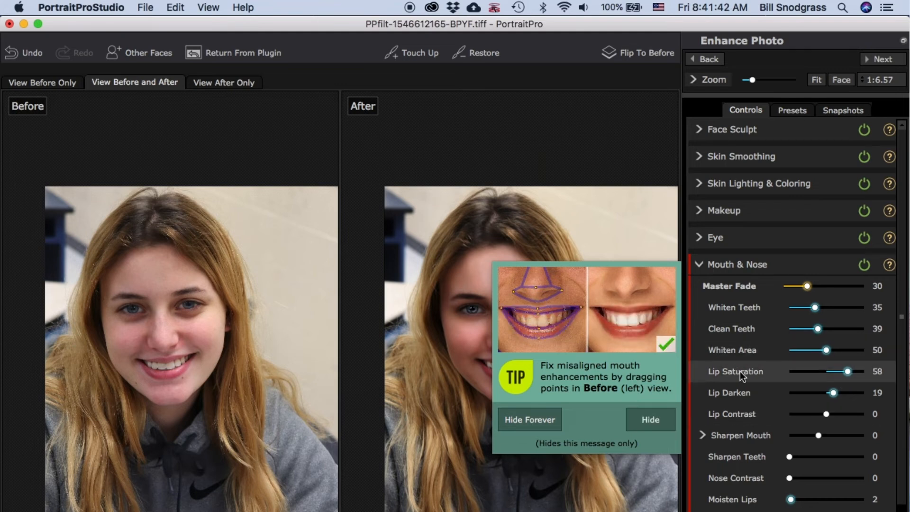
click(701, 267)
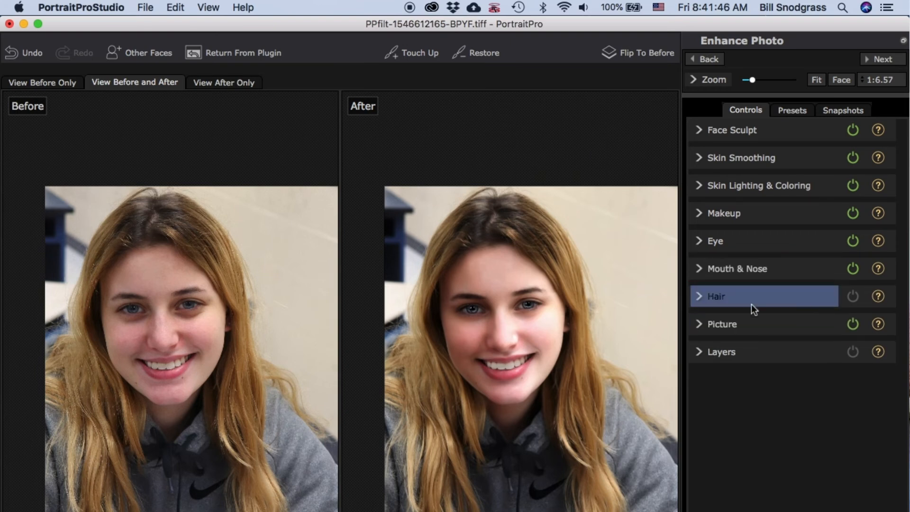
- Add a Picture vignette at strength 100 and shift it onto the face with Horizontal Offset -35 and a positive Vertical Offset
click(698, 326)
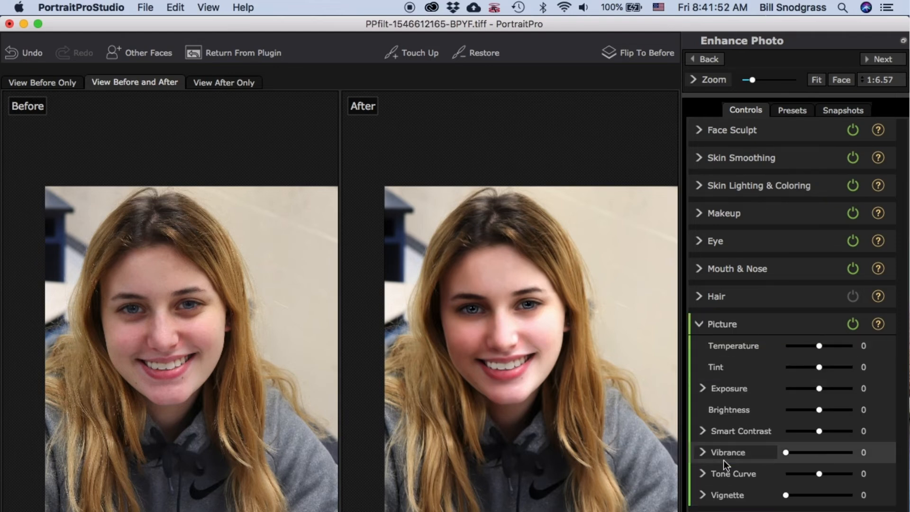
click(704, 495)
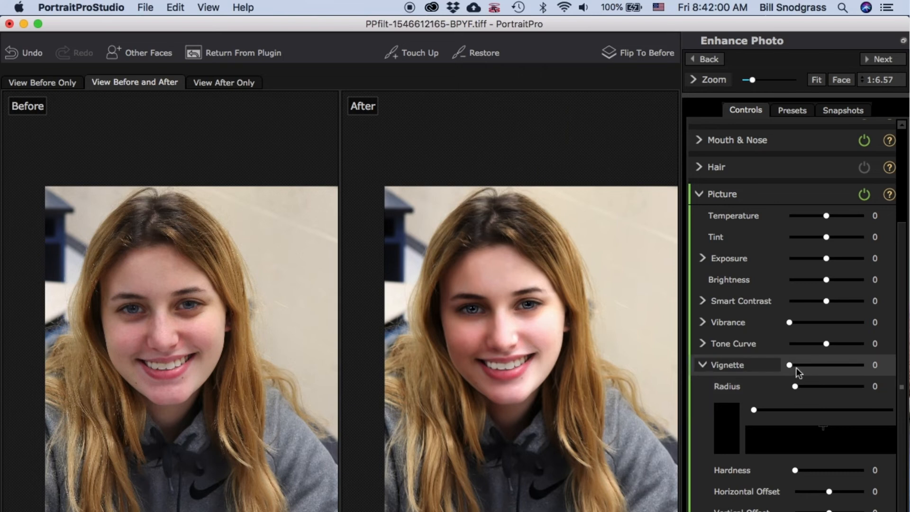
drag(790, 365, 900, 365)
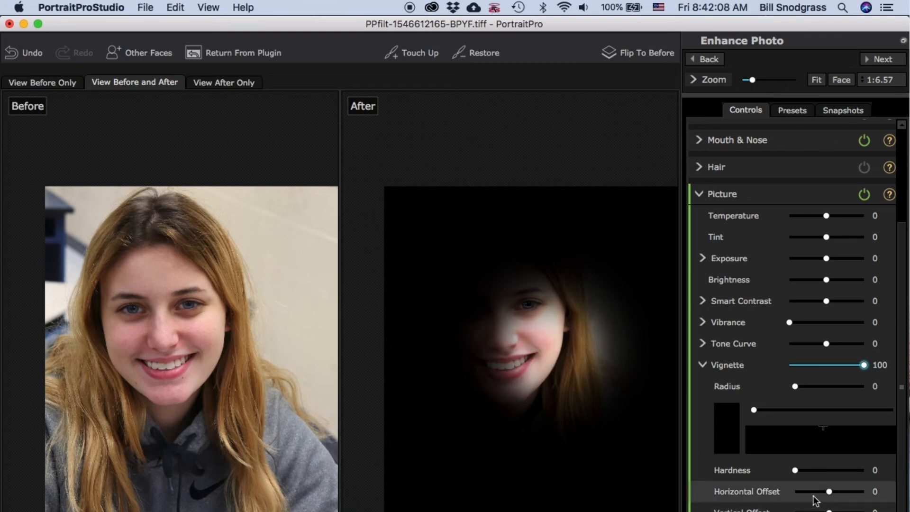
drag(830, 493, 837, 511)
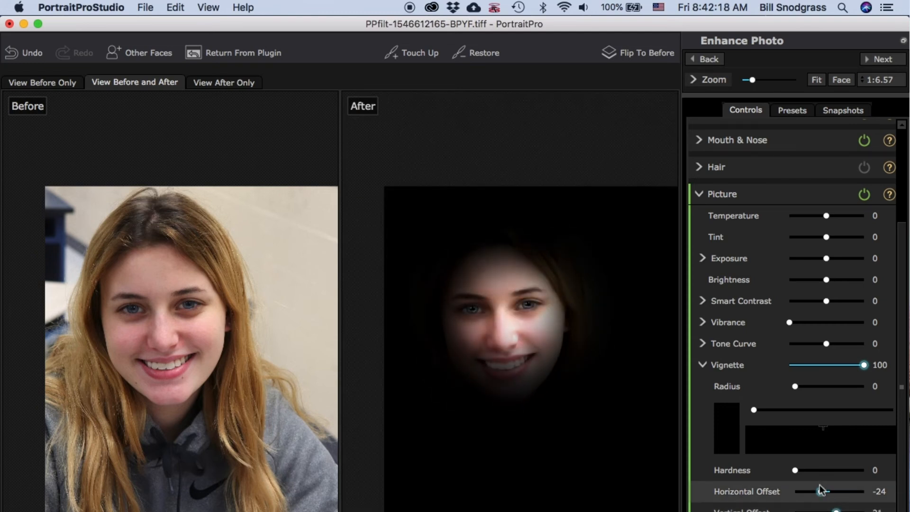
drag(821, 492, 817, 491)
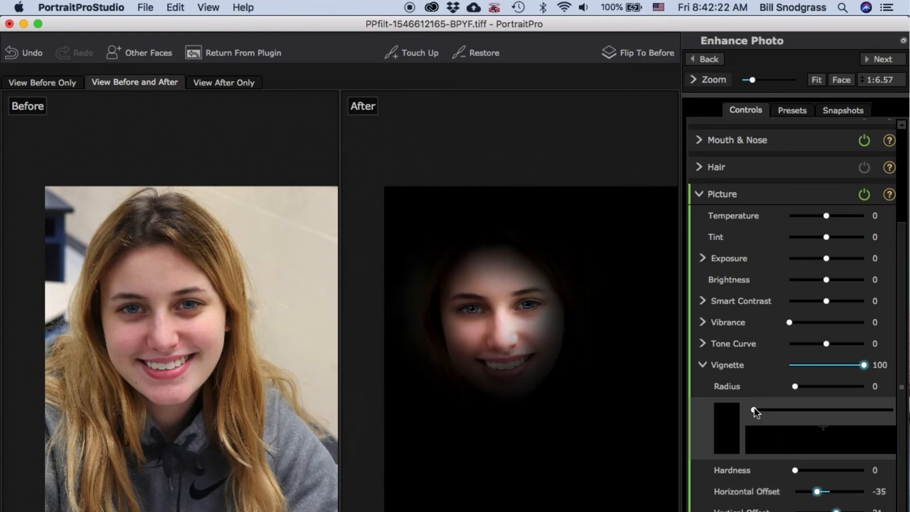
mouse_move(755, 408)
mouse_down()
mouse_move(790, 403)
mouse_move(745, 407)
mouse_up()
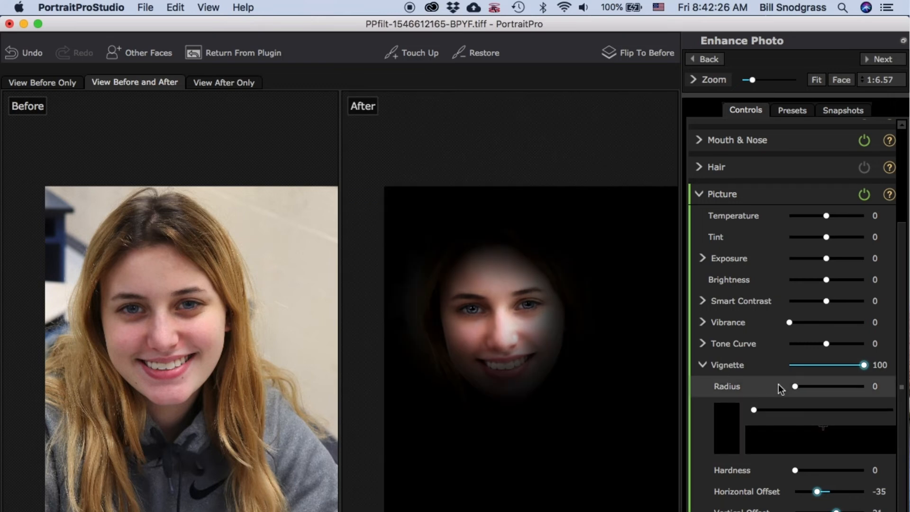
- Widen the vignette to Radius 60 and soften its strength to 60
drag(795, 385, 825, 388)
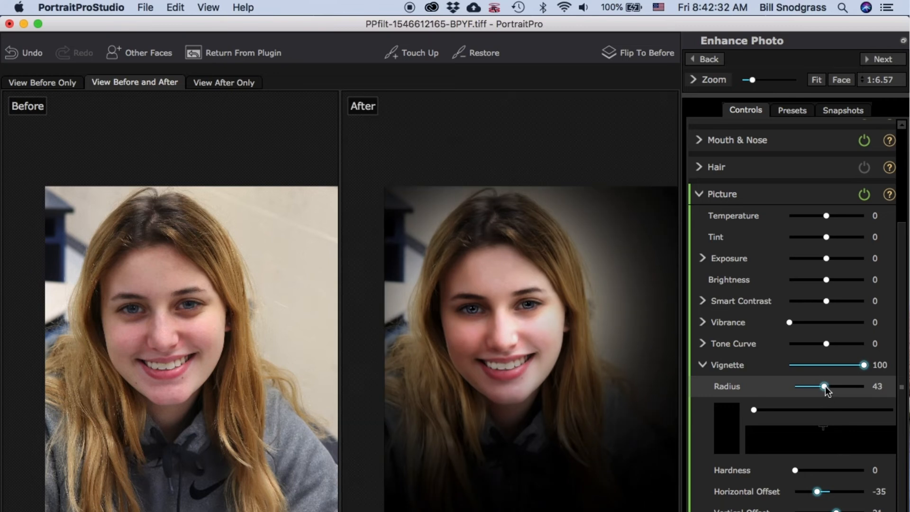
drag(825, 387, 837, 387)
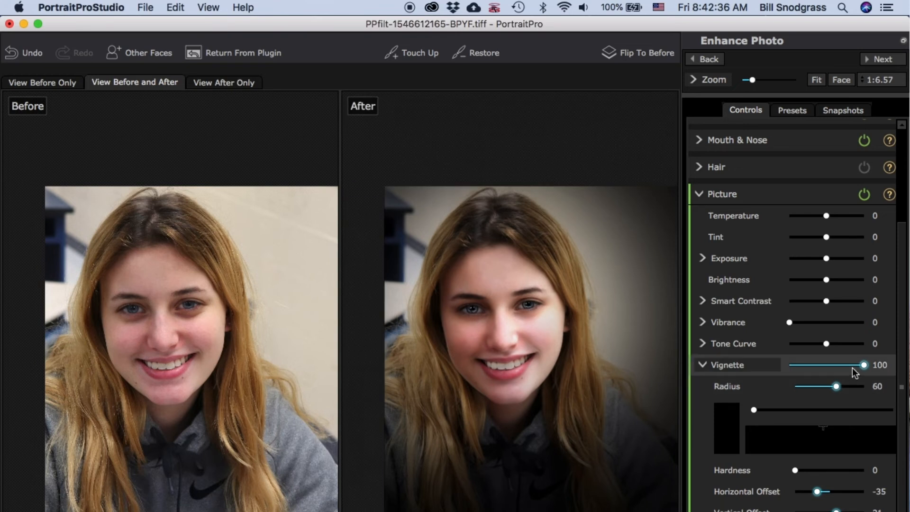
drag(865, 369, 842, 375)
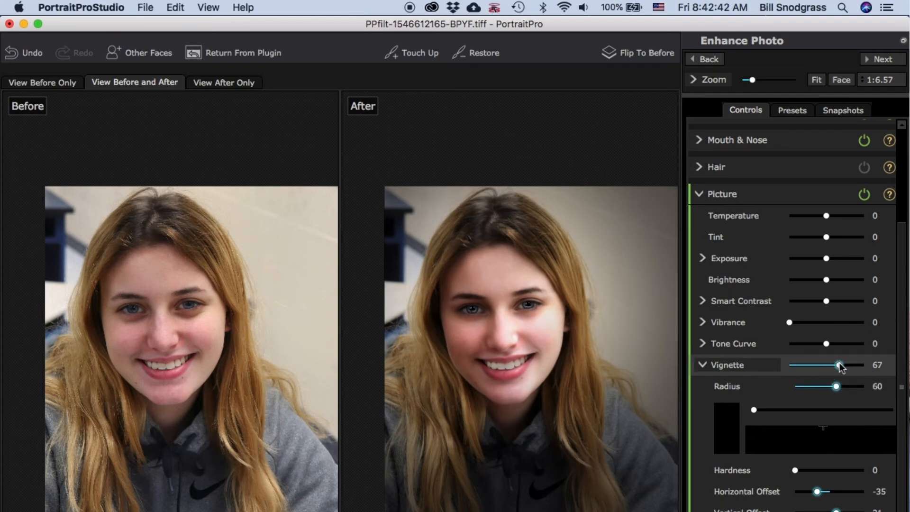
drag(841, 363, 834, 365)
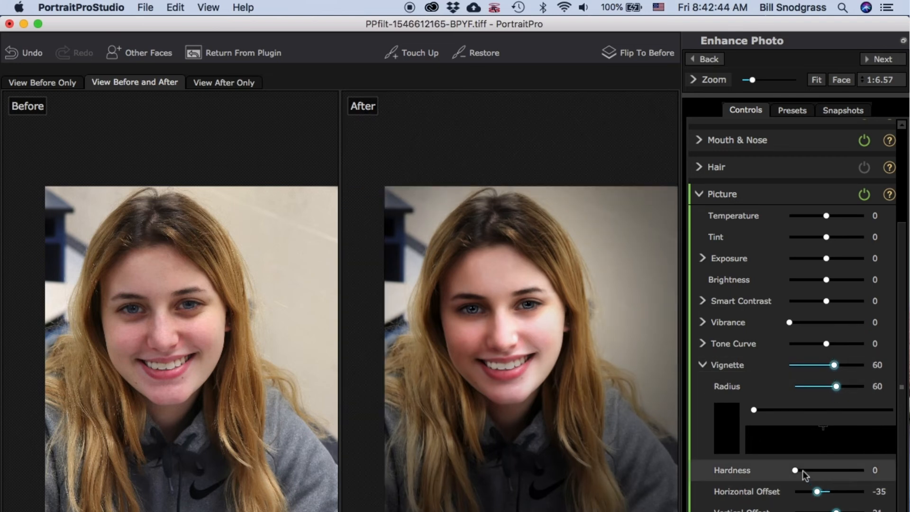
- Try vignette Hardness 95 and 0 at full vignette strength, and settle on Hardness 28 with the Vignette at 62
drag(796, 471, 861, 470)
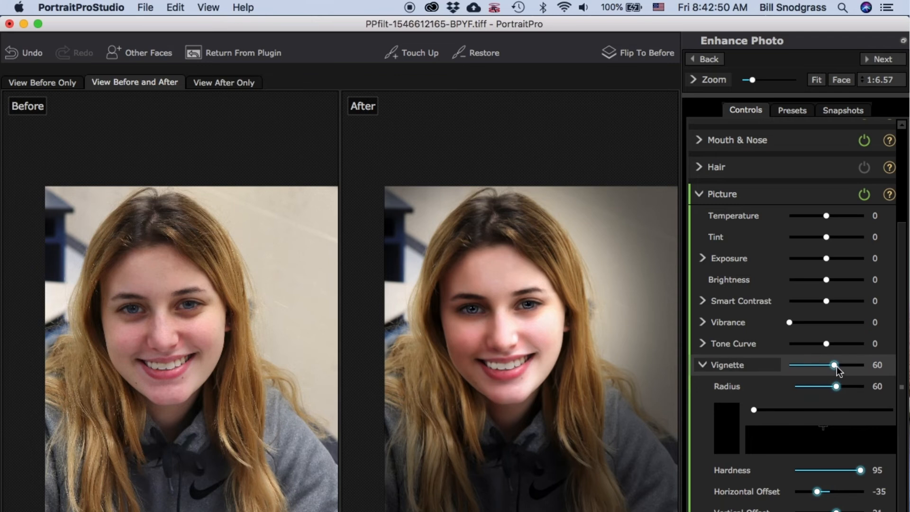
drag(834, 365, 897, 368)
drag(860, 470, 747, 473)
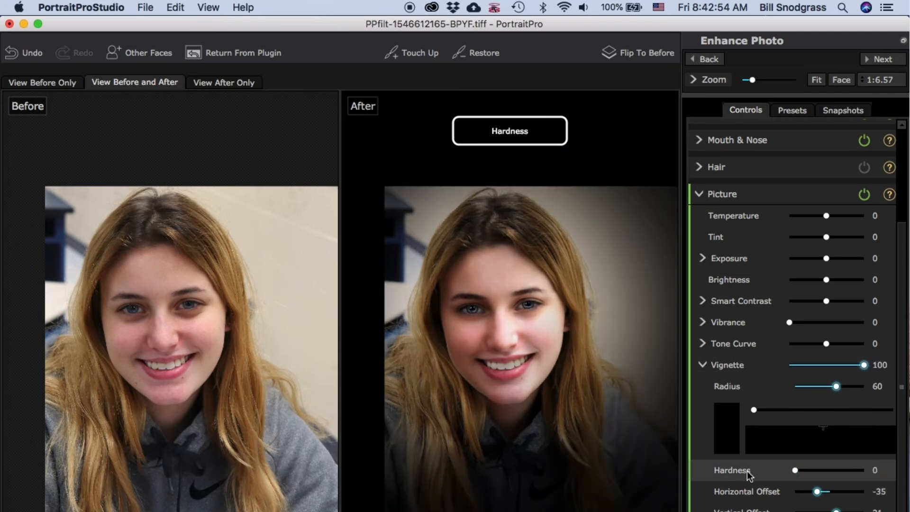
mouse_move(809, 471)
mouse_down()
mouse_move(906, 463)
mouse_move(815, 477)
mouse_up()
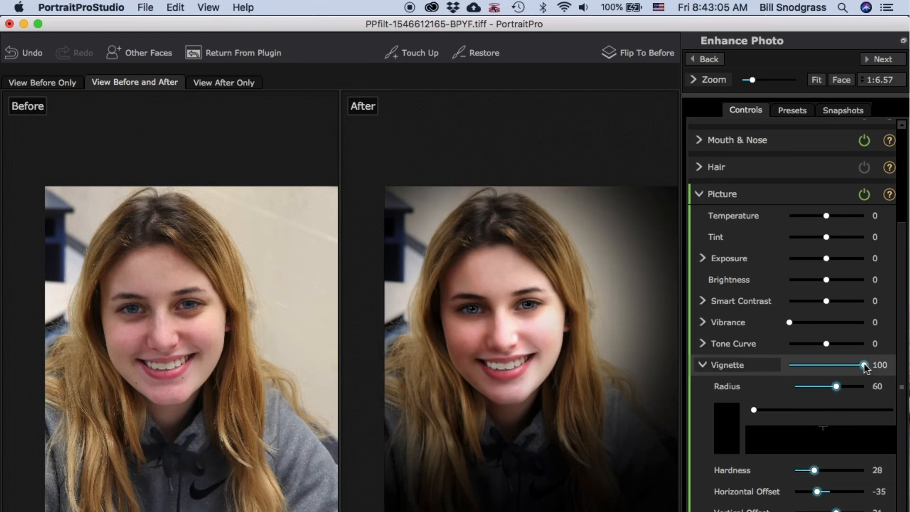
drag(864, 366, 836, 366)
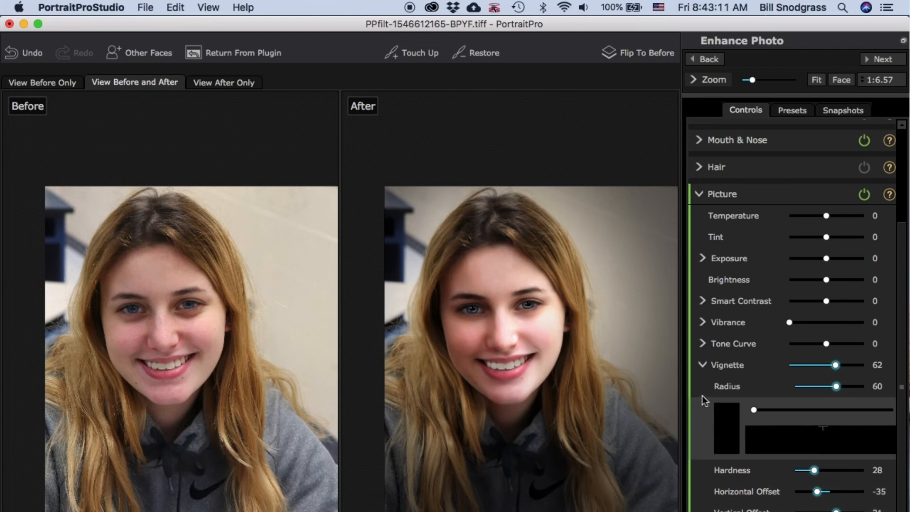
- Collapse the vignette settings, look over the Tone Curve options and close the Picture controls
click(703, 367)
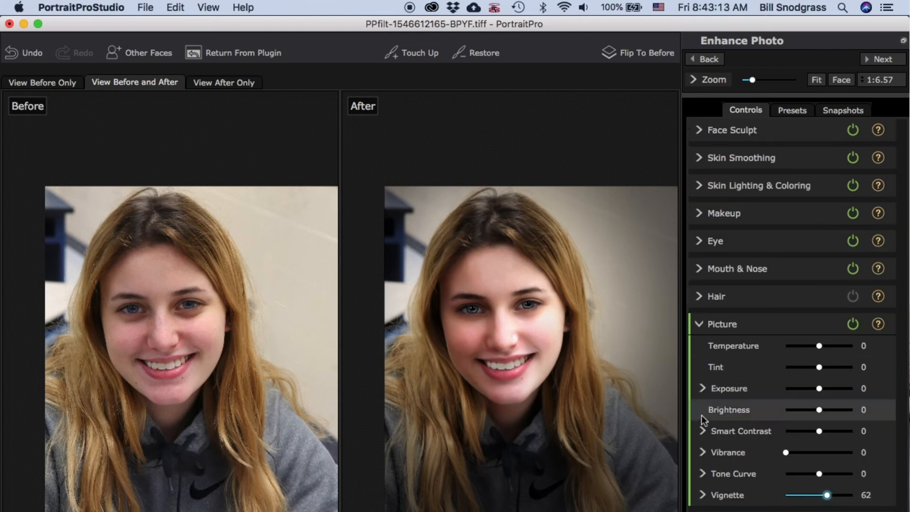
click(700, 474)
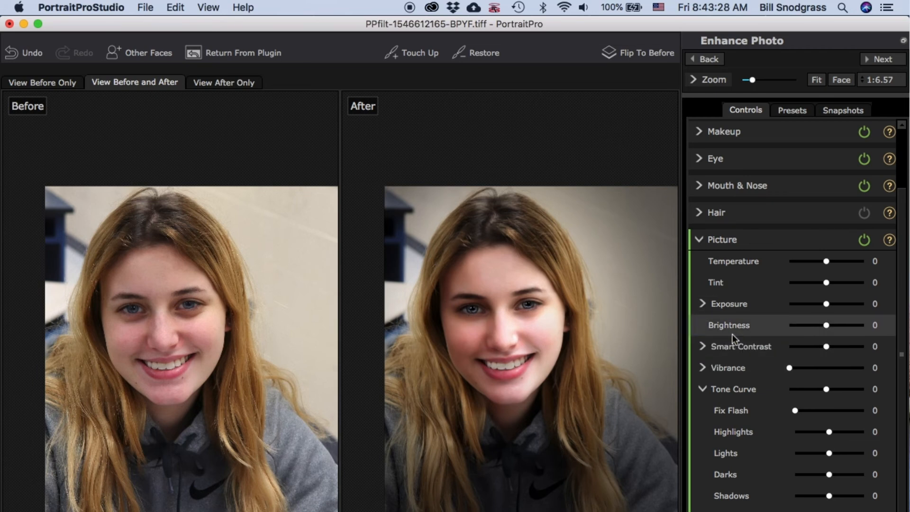
click(696, 240)
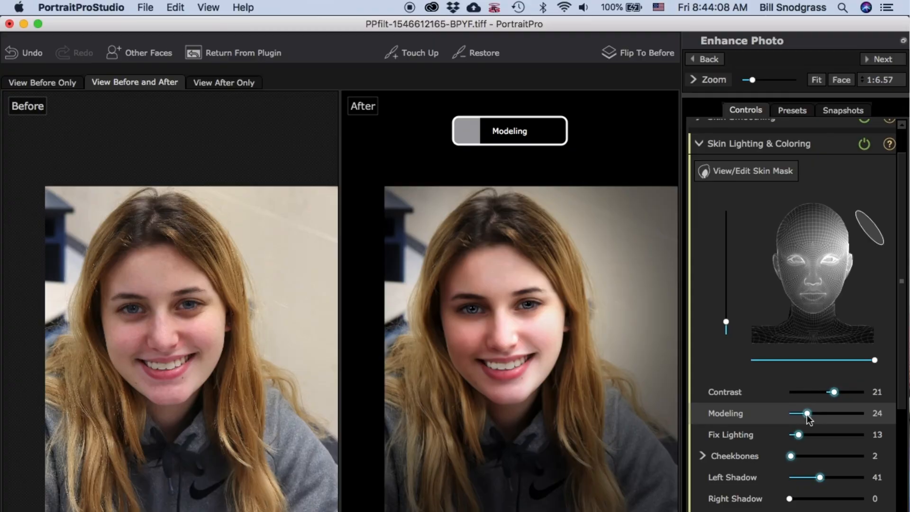
- Set the skin lighting Modeling to 13 and Fix Lighting to 8, and return the retouched portrait from the plugin to Photoshop
drag(808, 416, 800, 417)
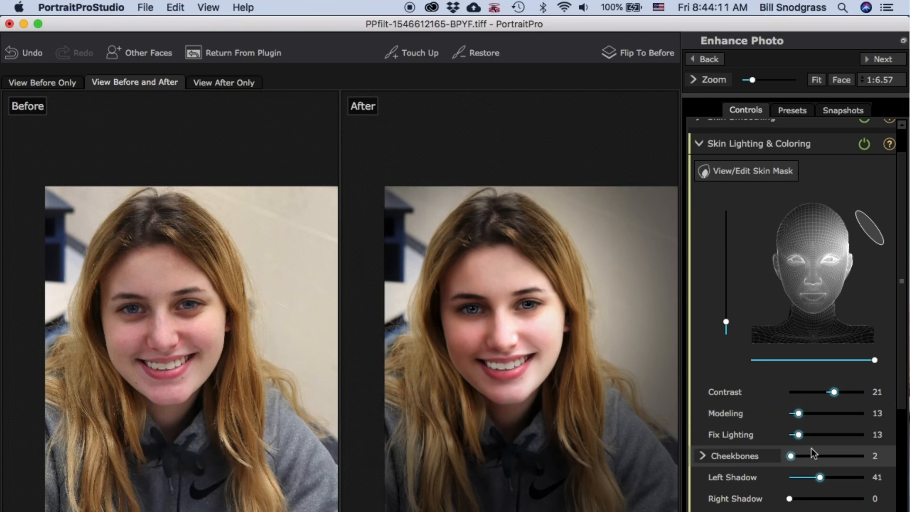
drag(798, 435, 797, 437)
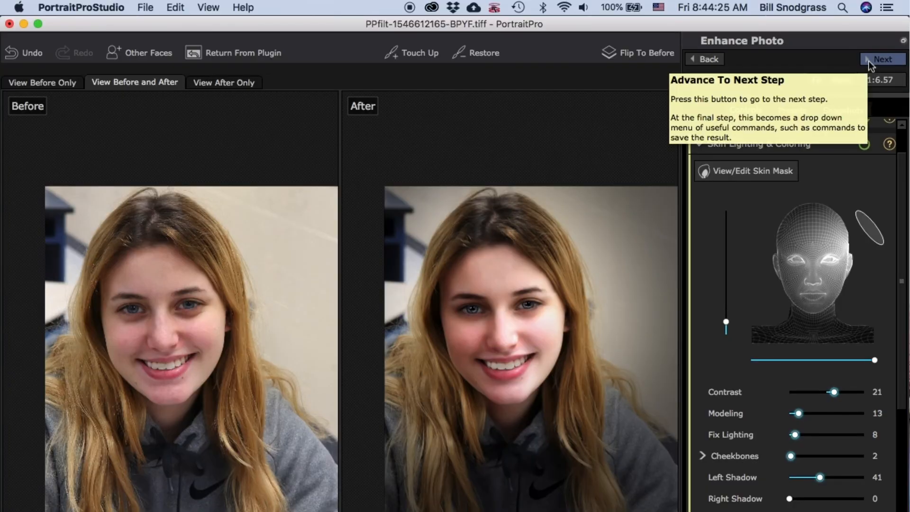
click(869, 61)
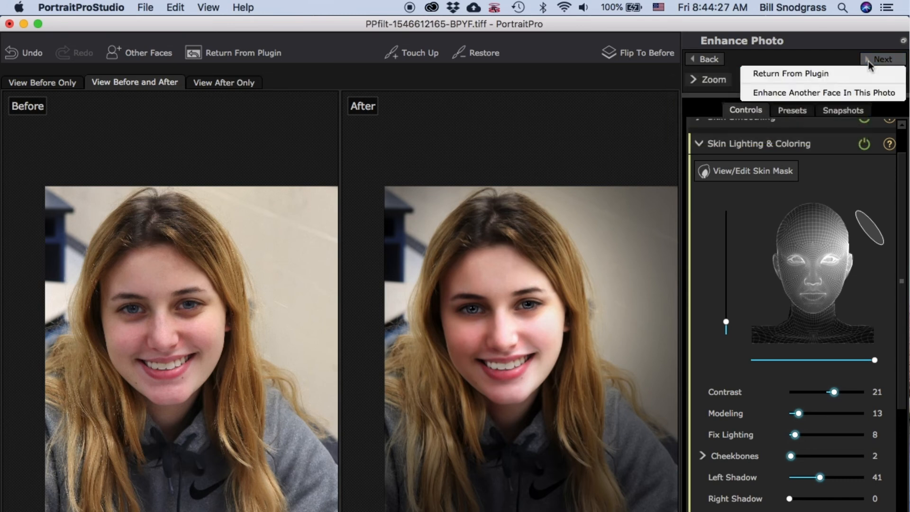
click(781, 76)
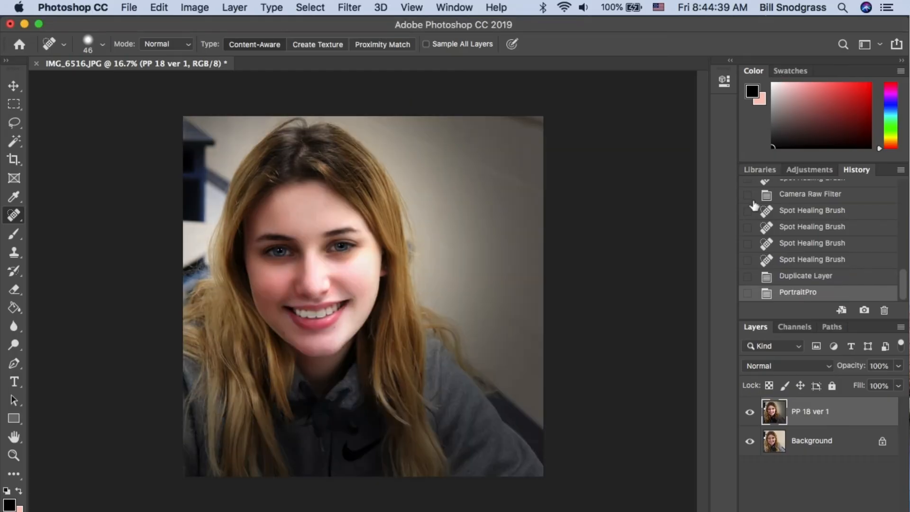
- Compare the portrait before and after the retouch by toggling the visibility of the PP 18 ver 1 layer
click(750, 412)
click(750, 412)
click(751, 412)
click(750, 413)
click(751, 413)
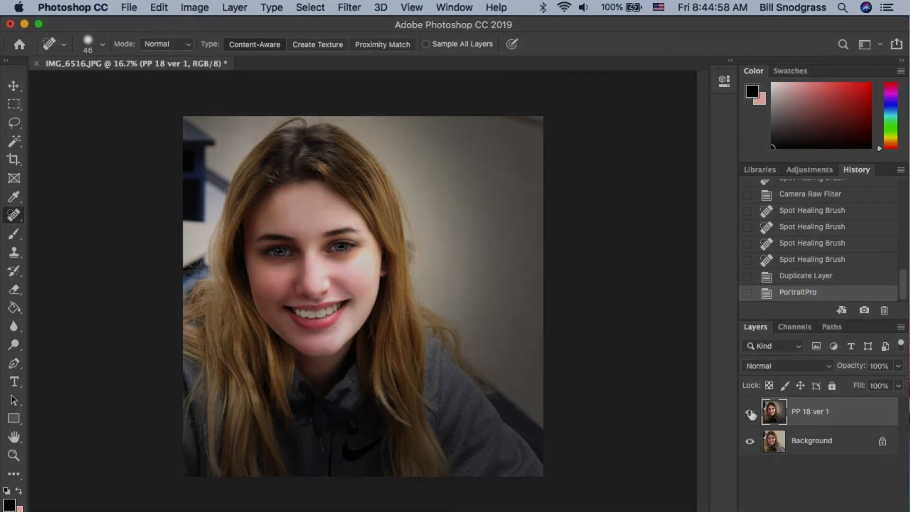